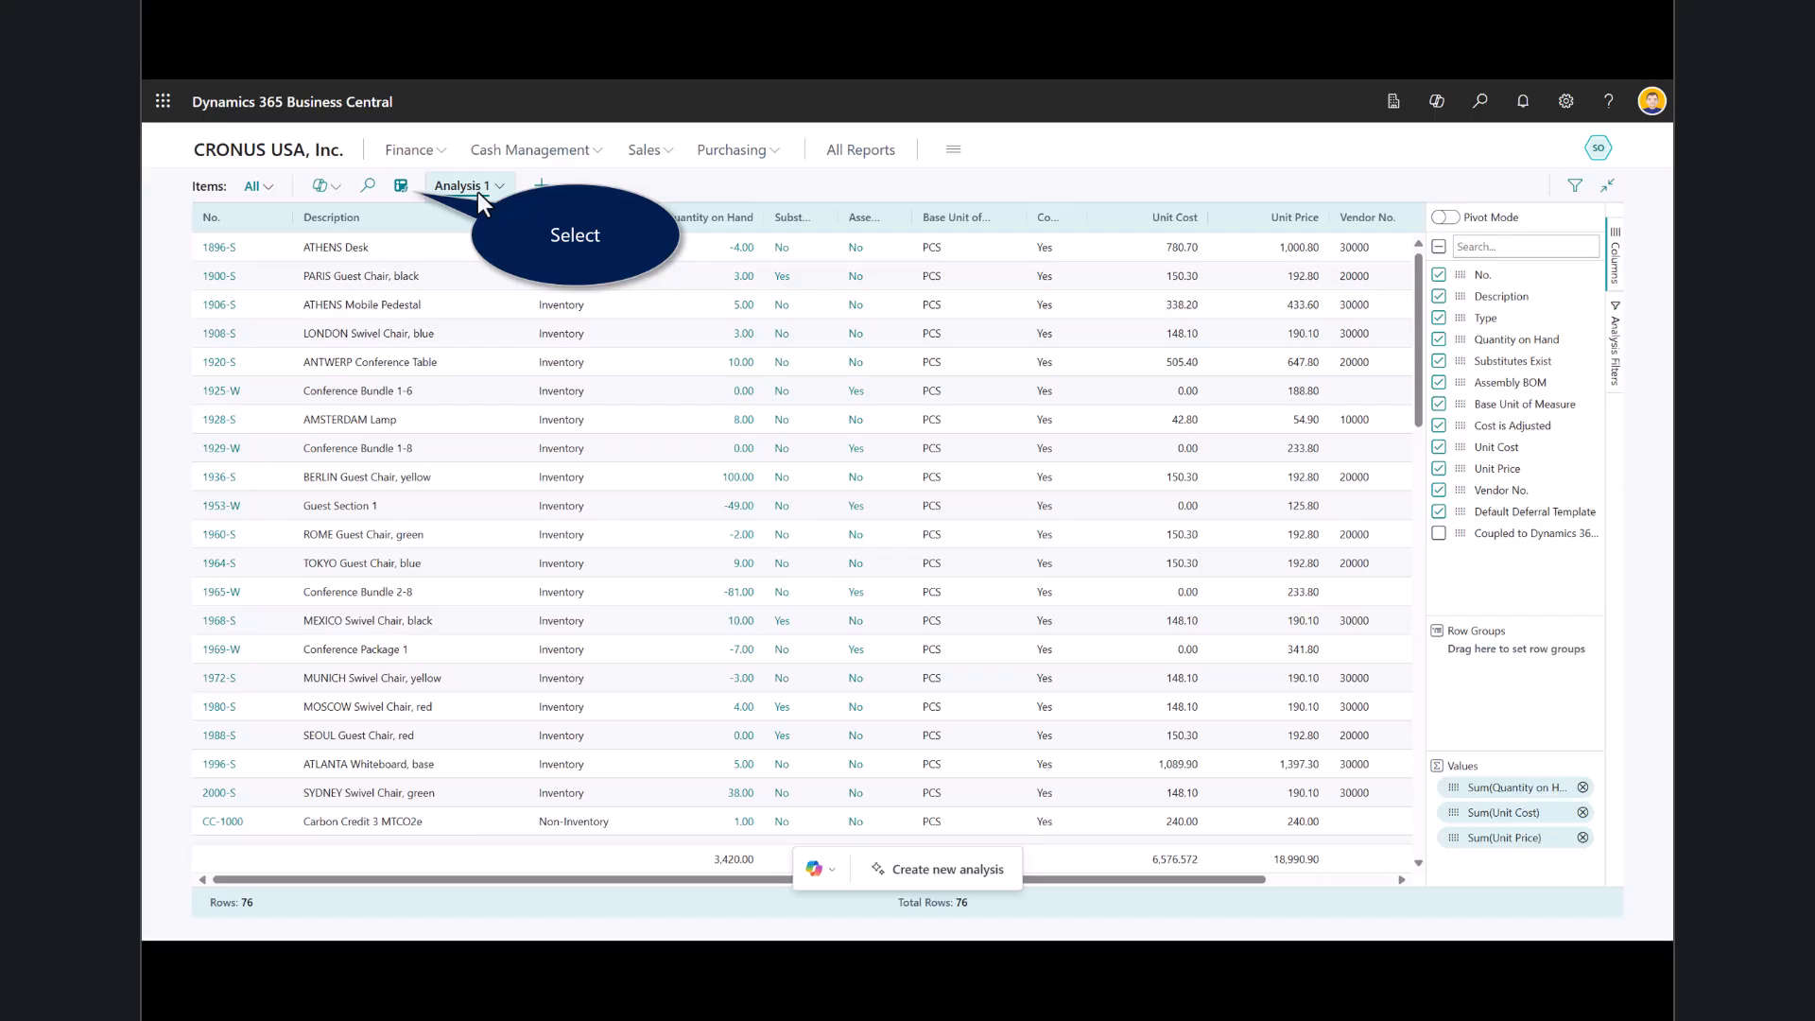
# Leave analysis mode and have Copilot analyze the item list with the prompt "Show me item description, unit cost and quantity on hand".
pyautogui.click(405, 195)
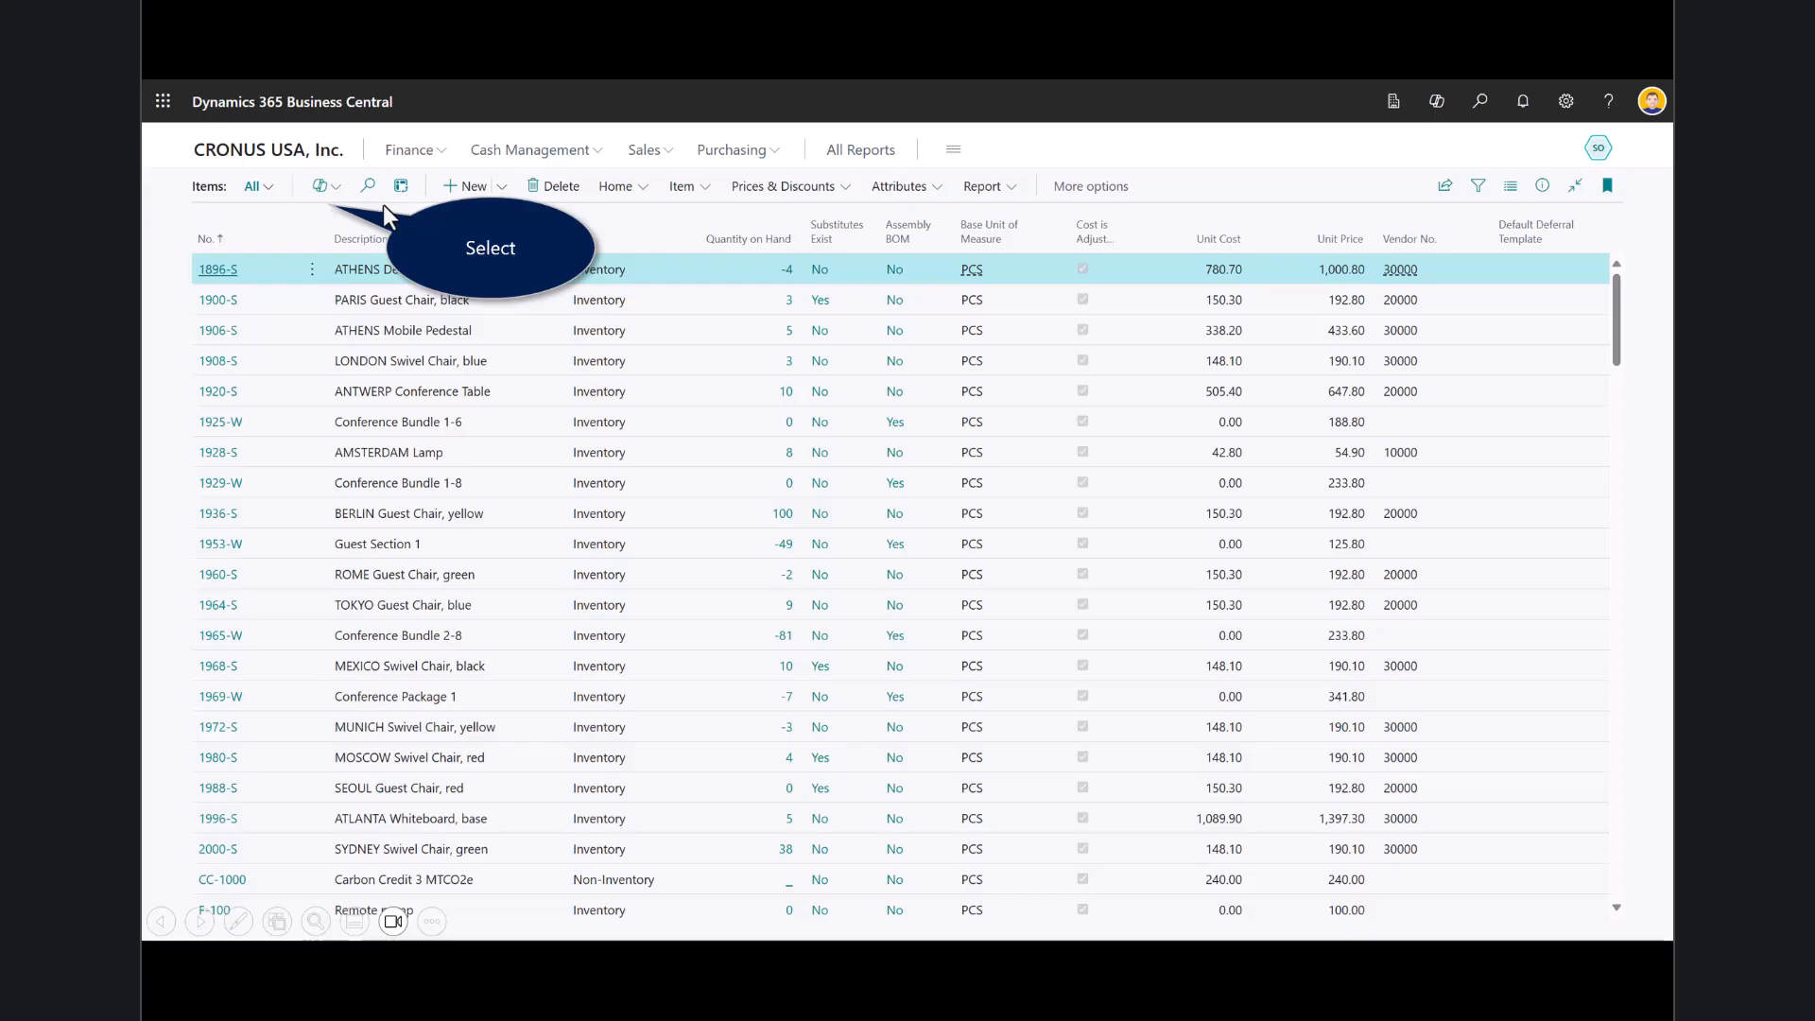
pyautogui.click(315, 190)
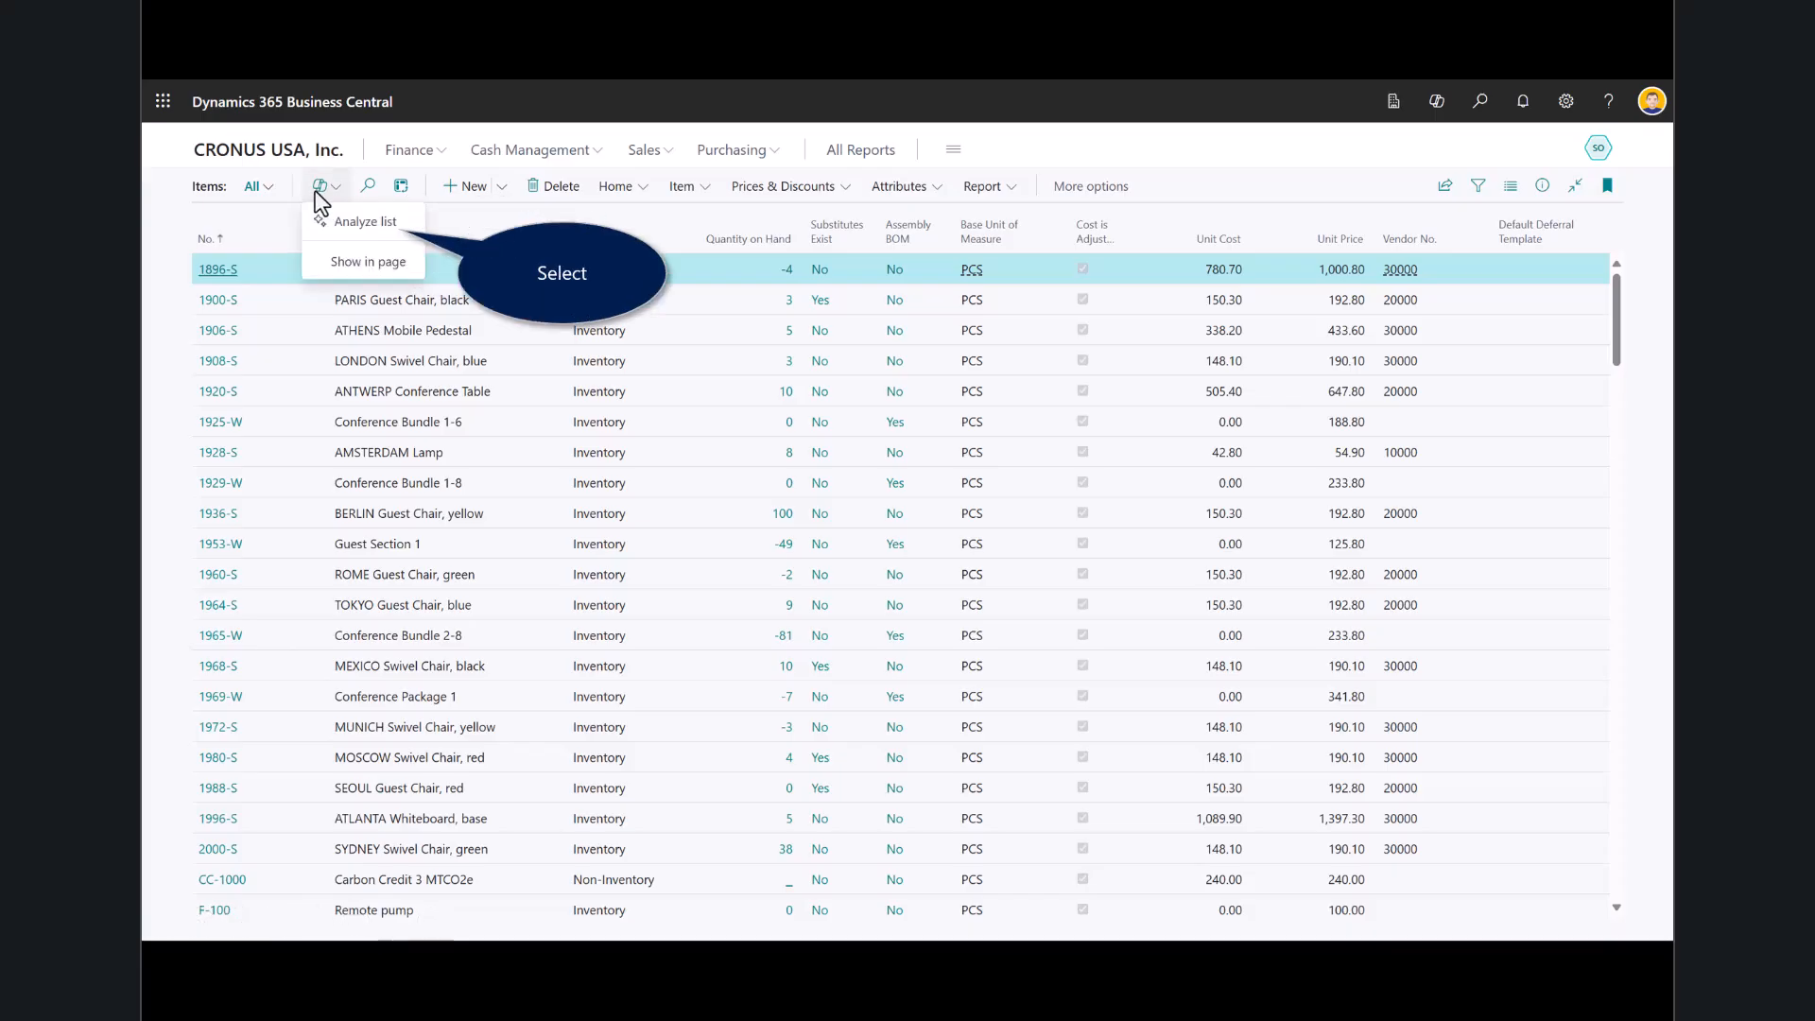
pyautogui.press('Left')
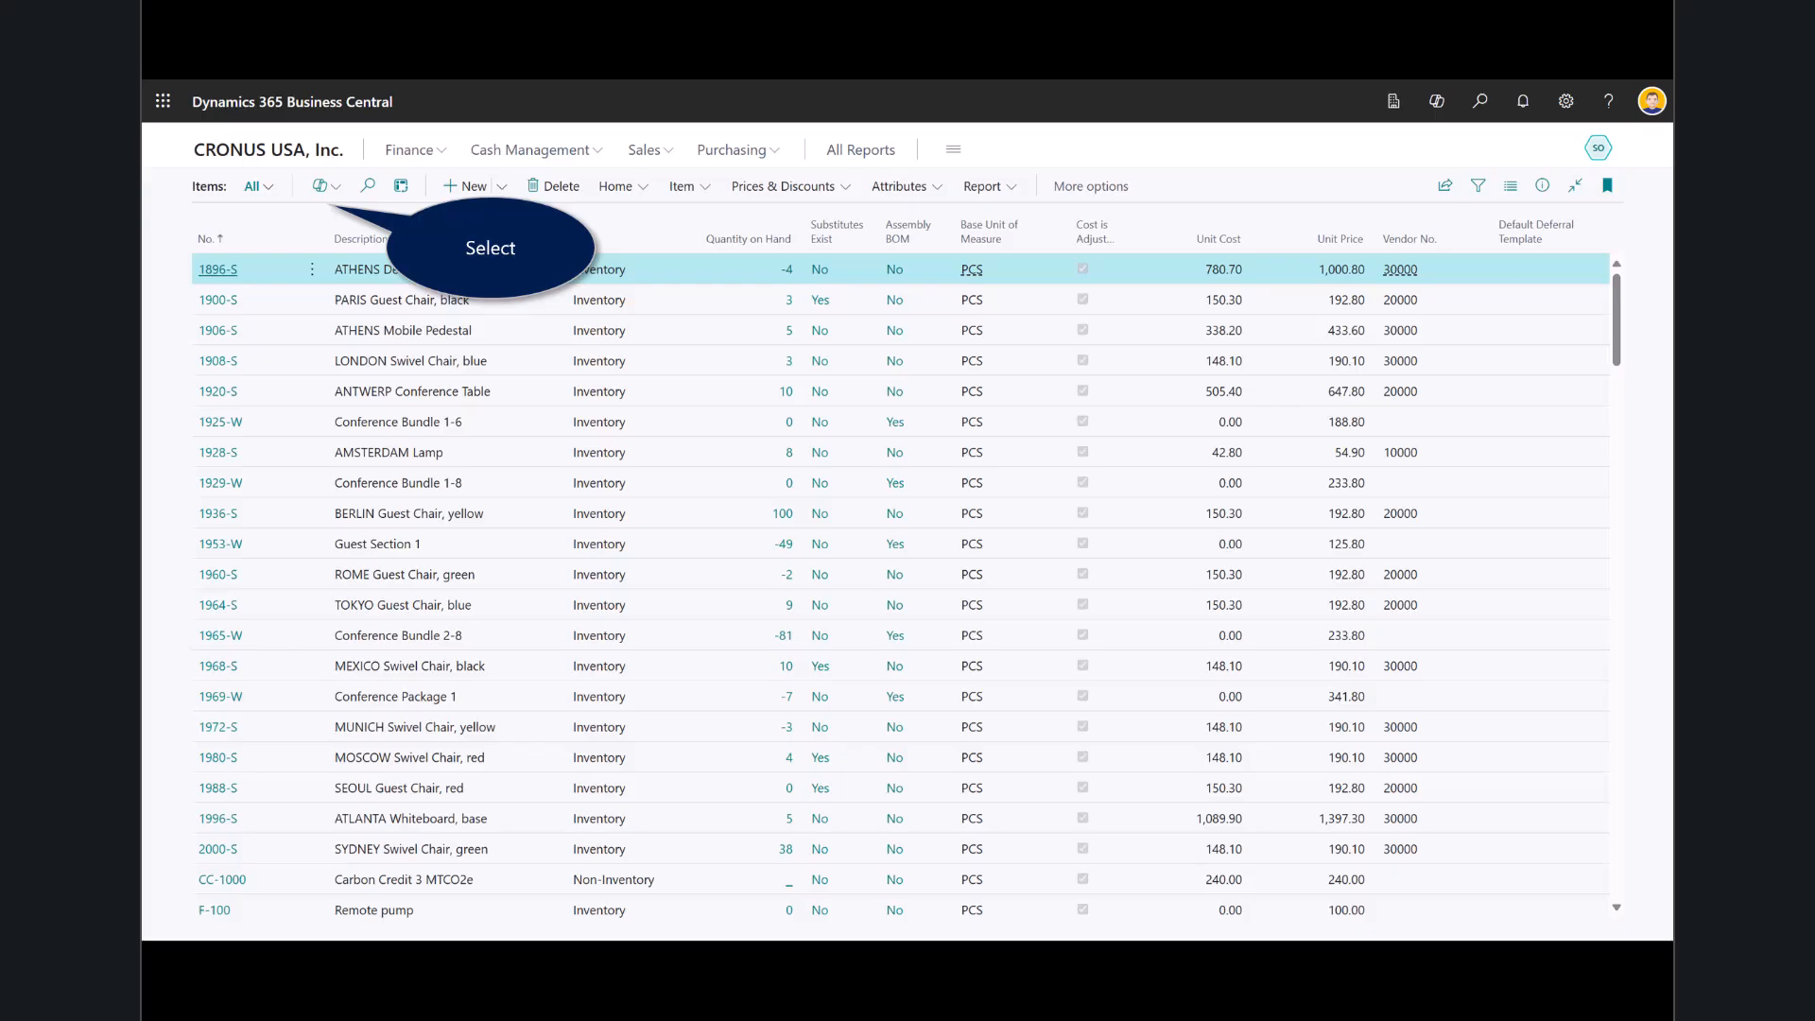
pyautogui.click(319, 186)
pyautogui.click(343, 228)
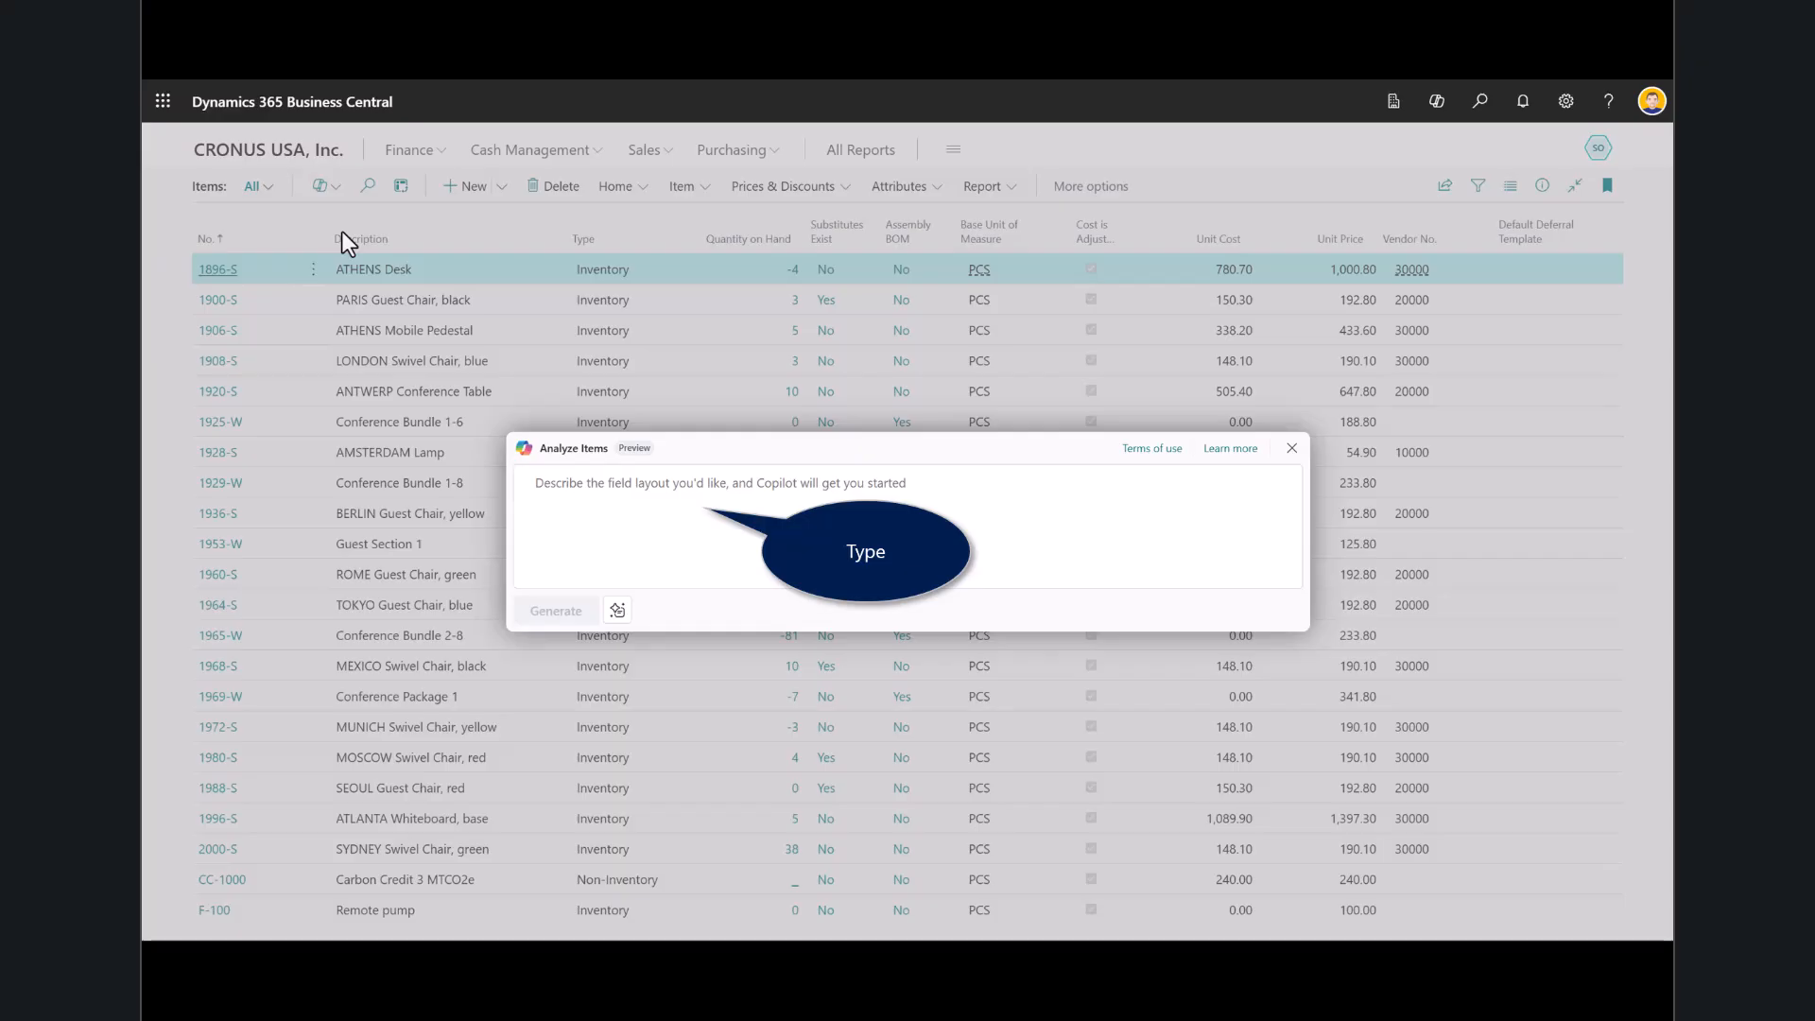
pyautogui.write('Show me item description, unit cost and quantity on hand')
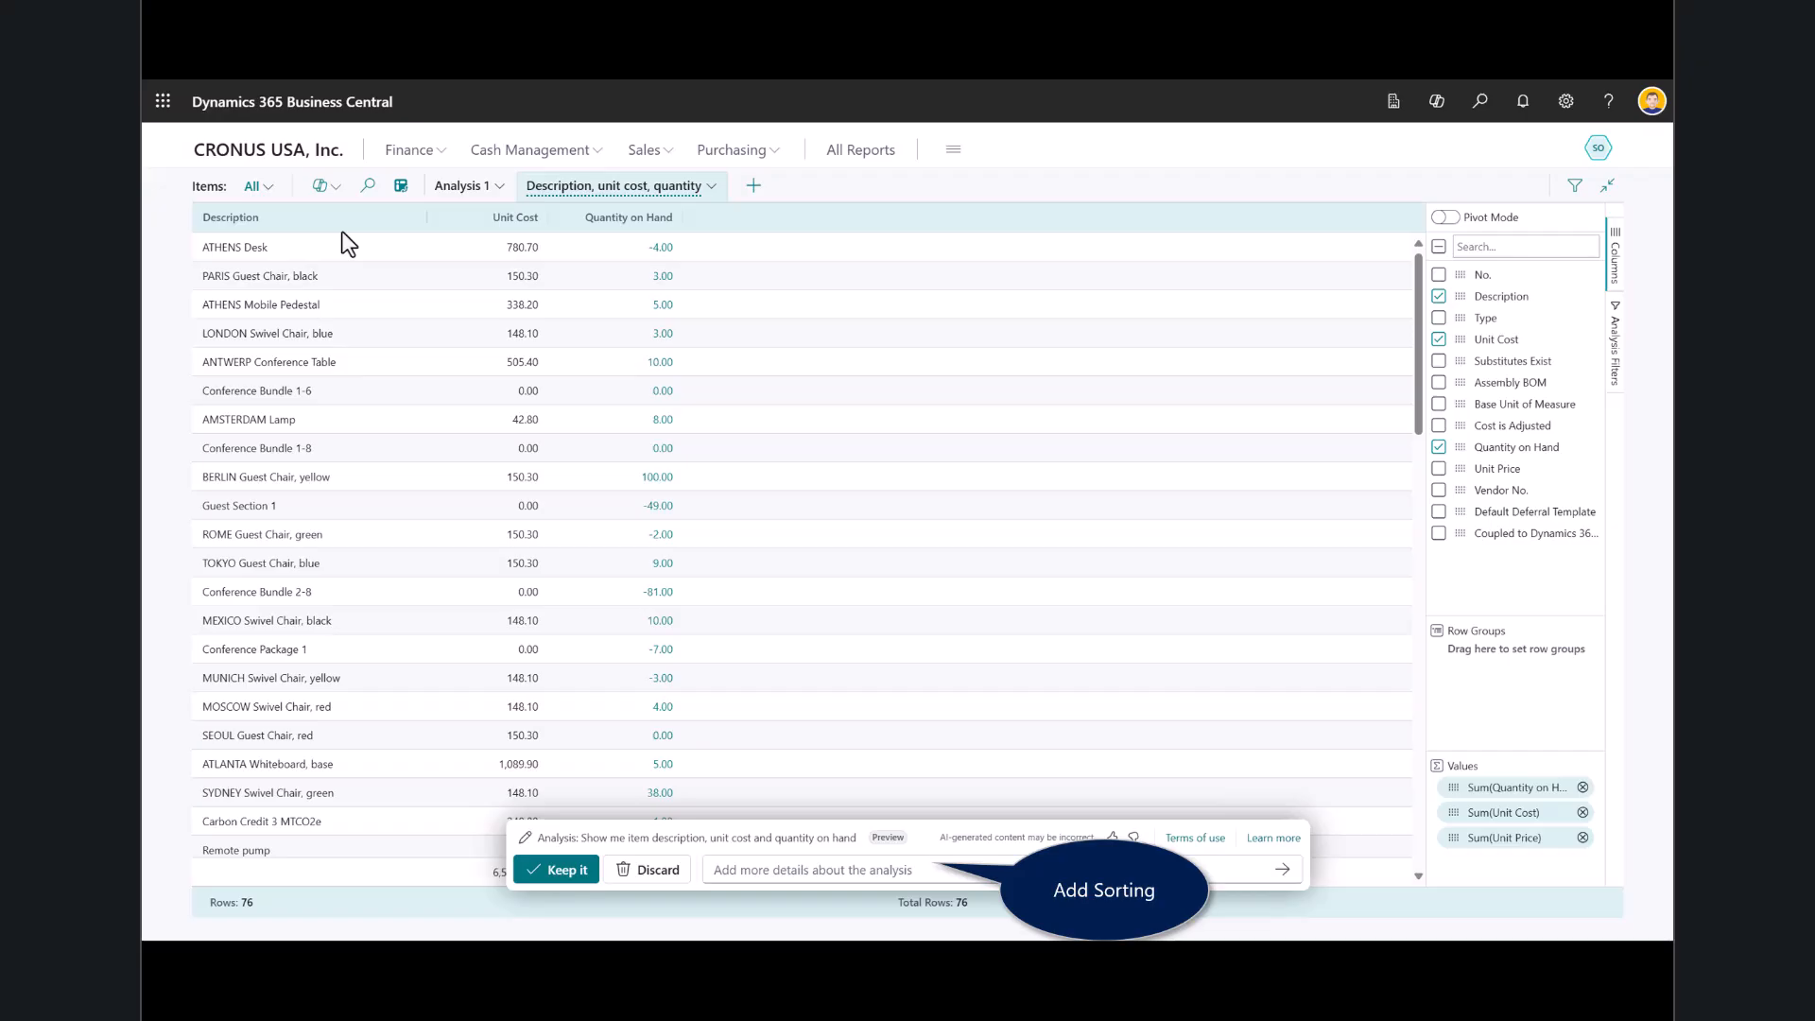
# Refine the analysis with "Sort by unit cost, descending", and compare the sorted version with the previous one.
pyautogui.write('Sort by unit cost, descending')
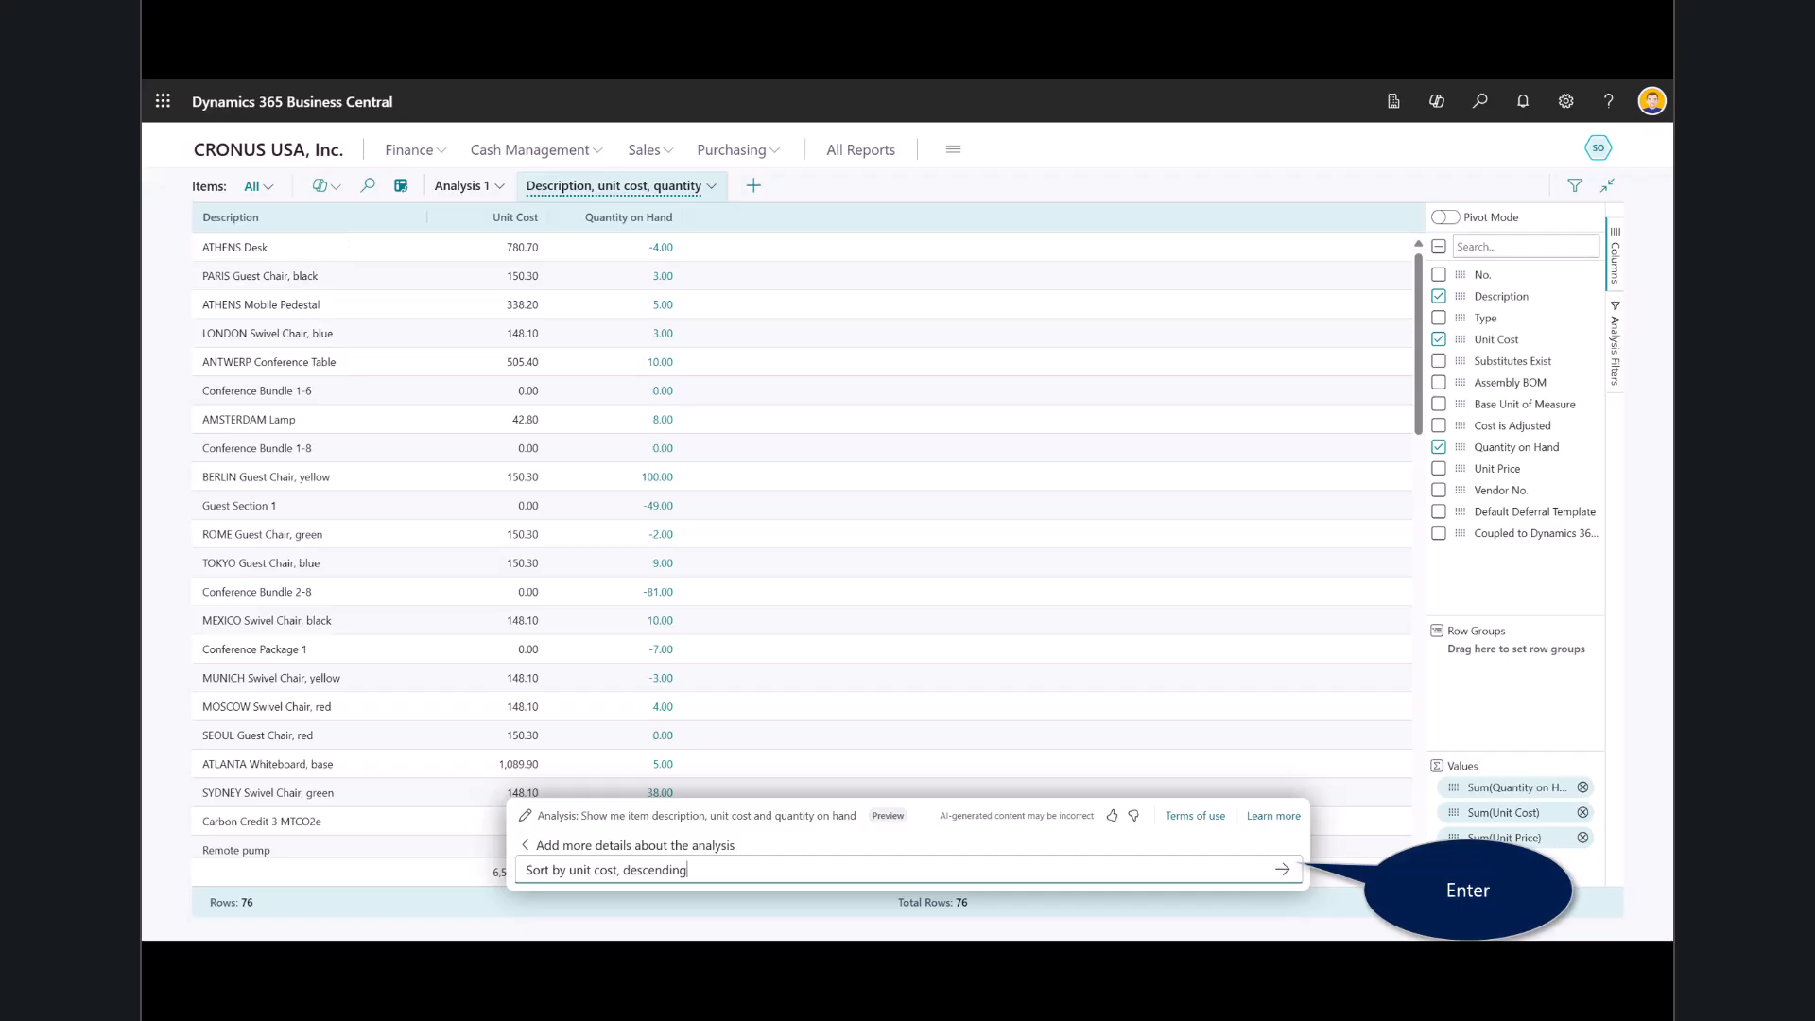
pyautogui.click(1272, 870)
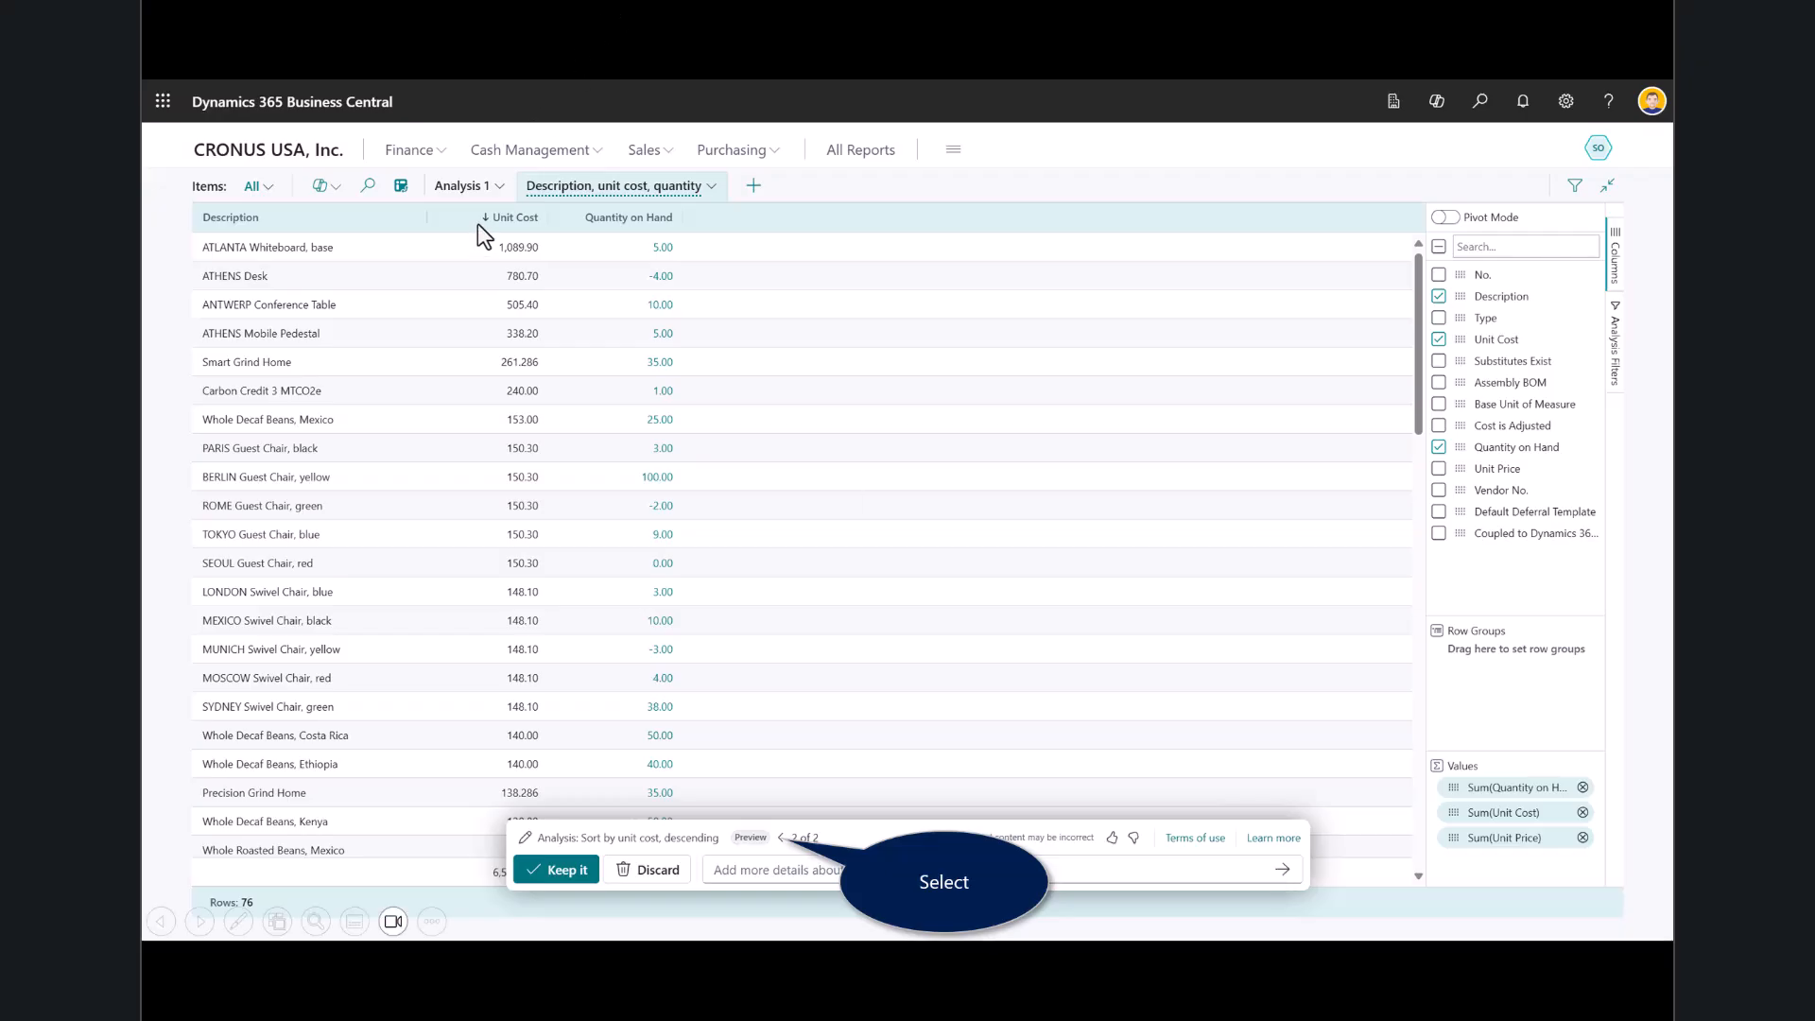
pyautogui.click(781, 838)
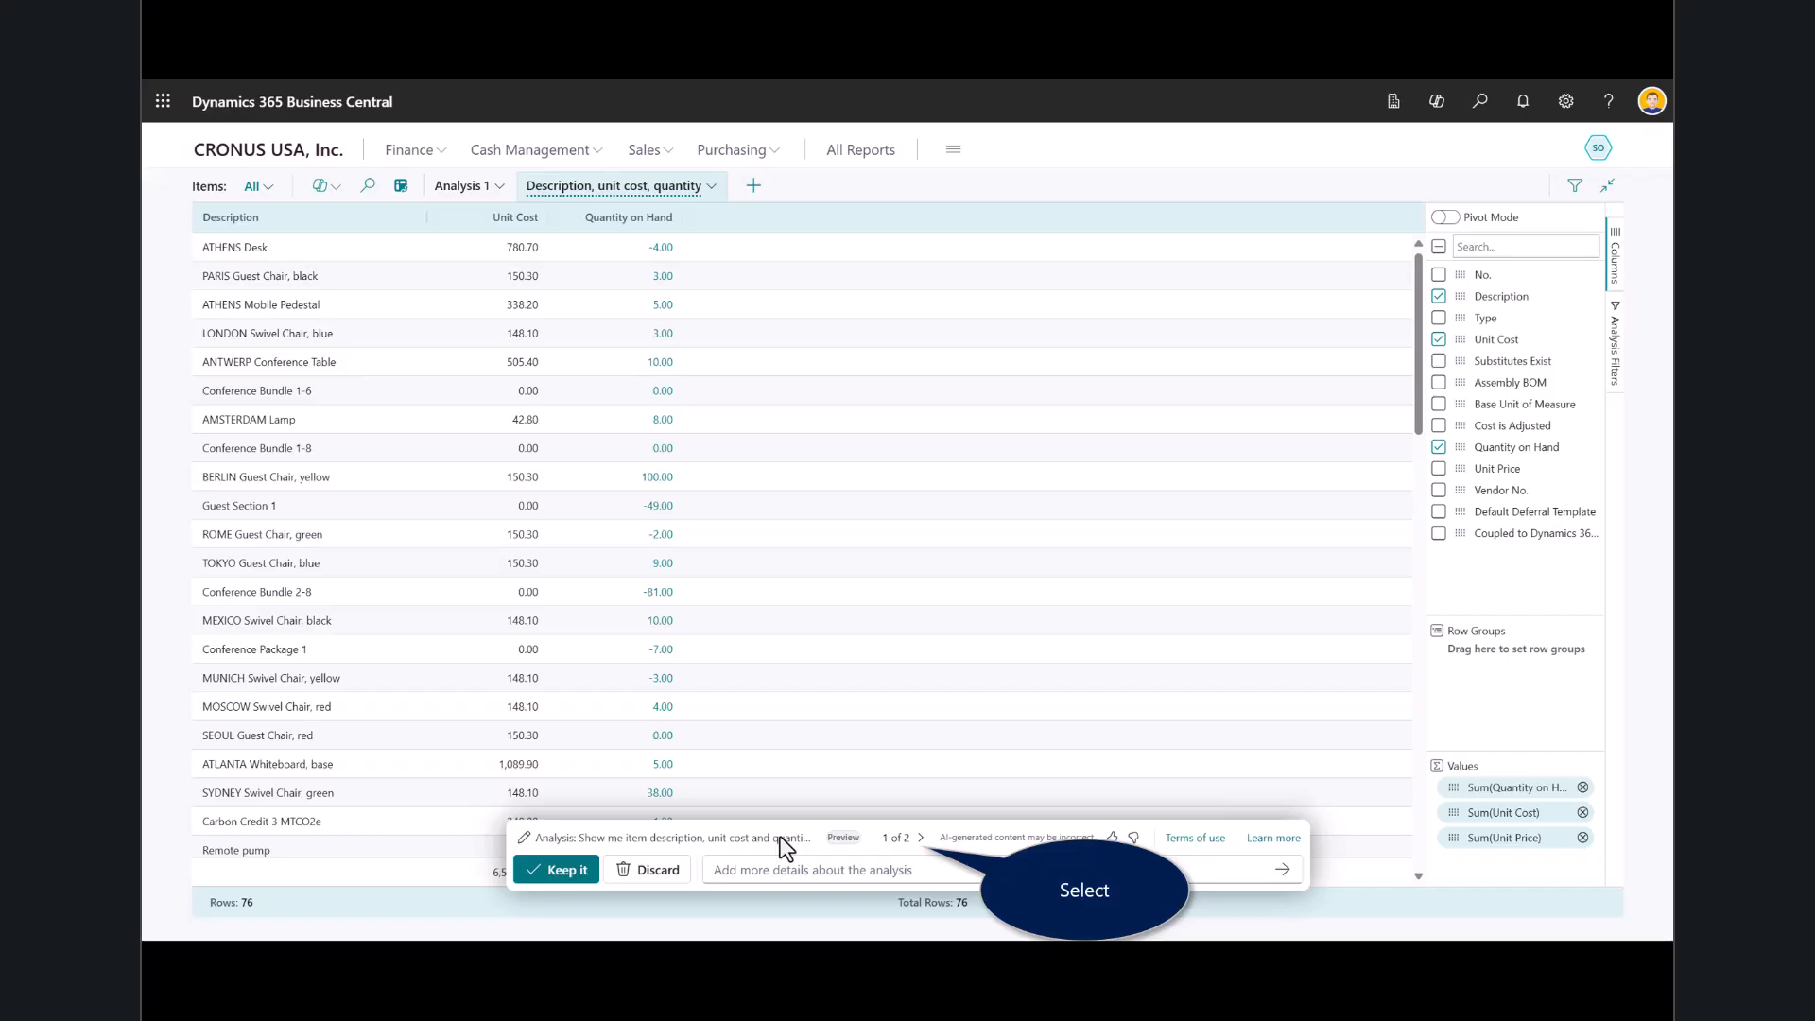
pyautogui.click(921, 838)
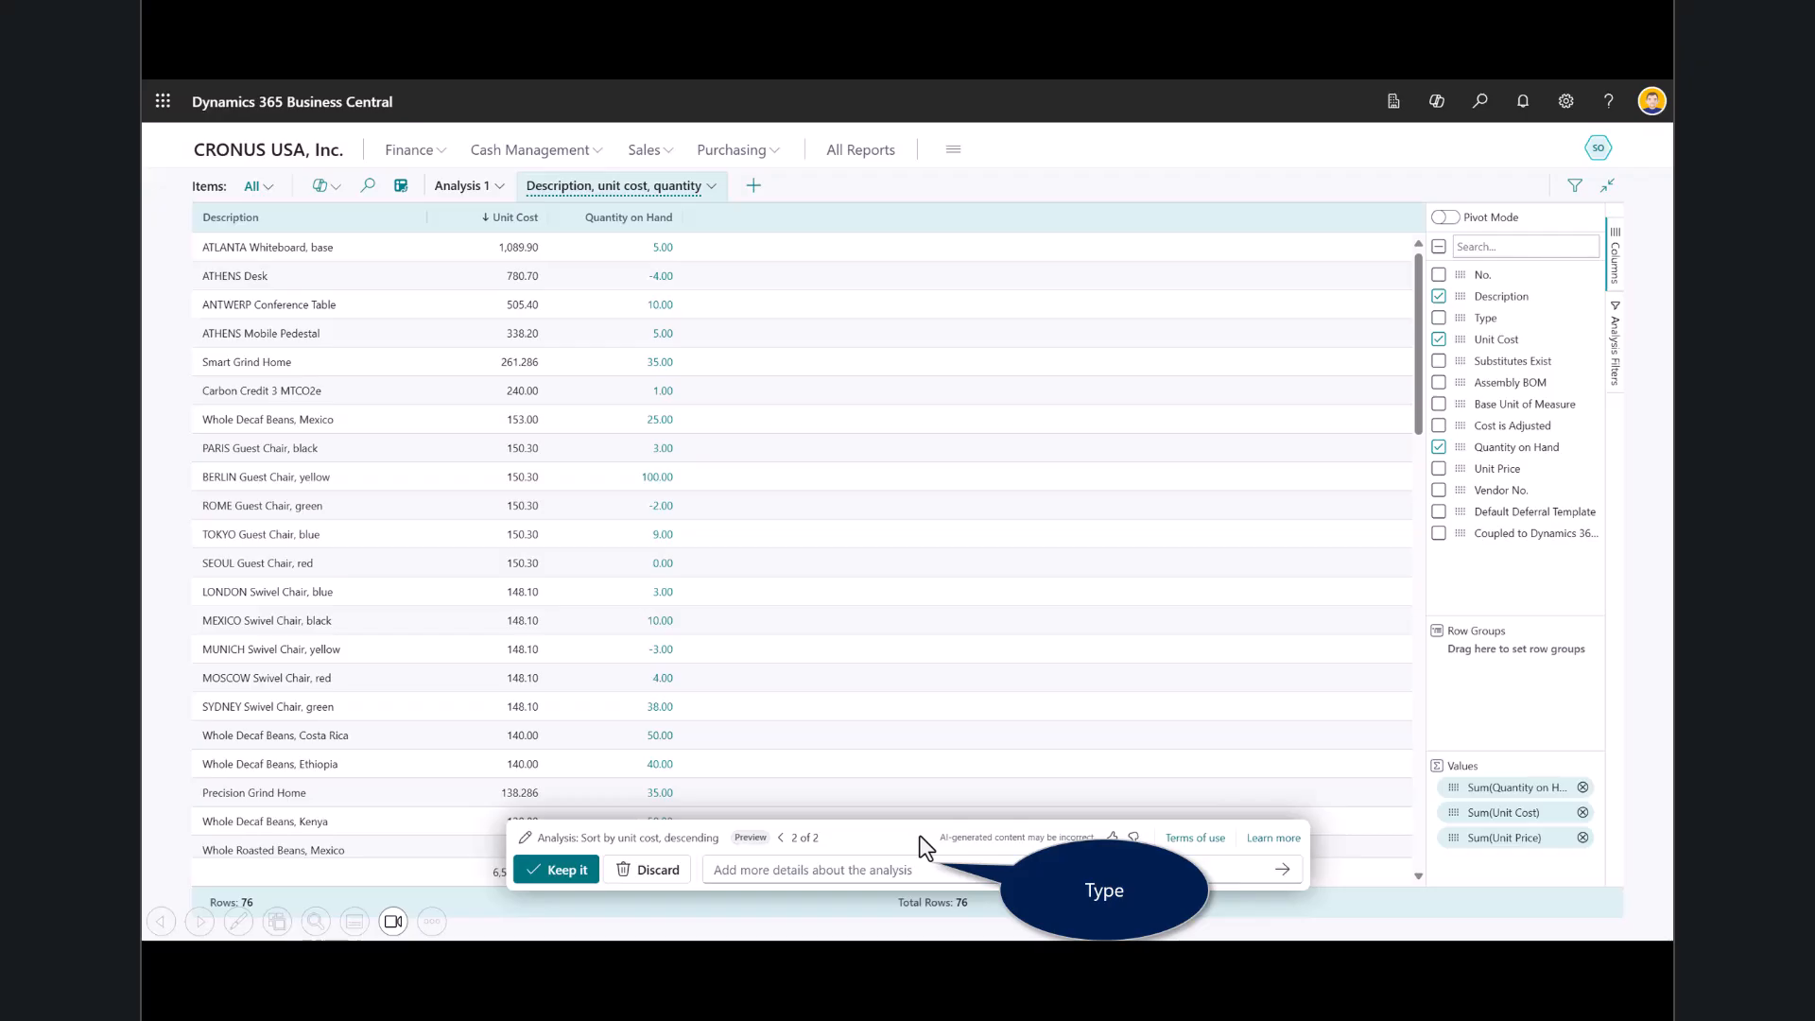
# Refine the analysis with "Show only items with a replacement", and inspect the applied Substitutes Exist analysis filter.
pyautogui.write('Show only items with a replacement')
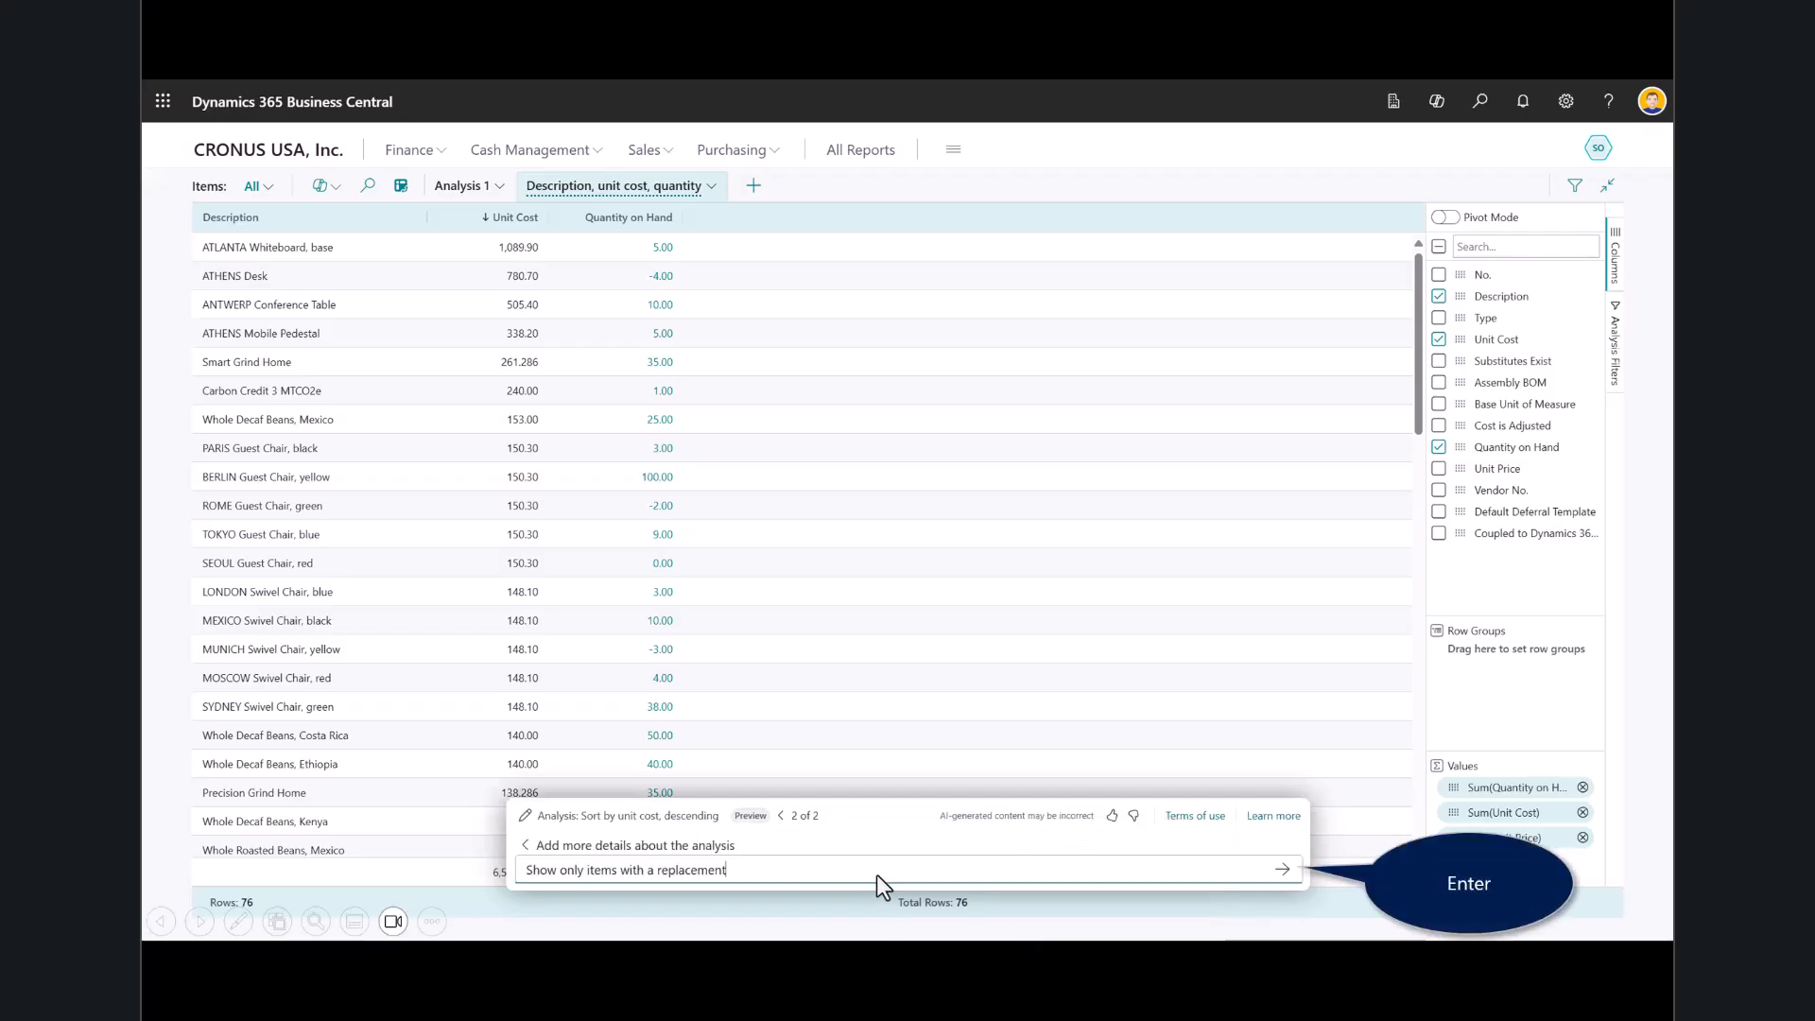
pyautogui.click(1291, 877)
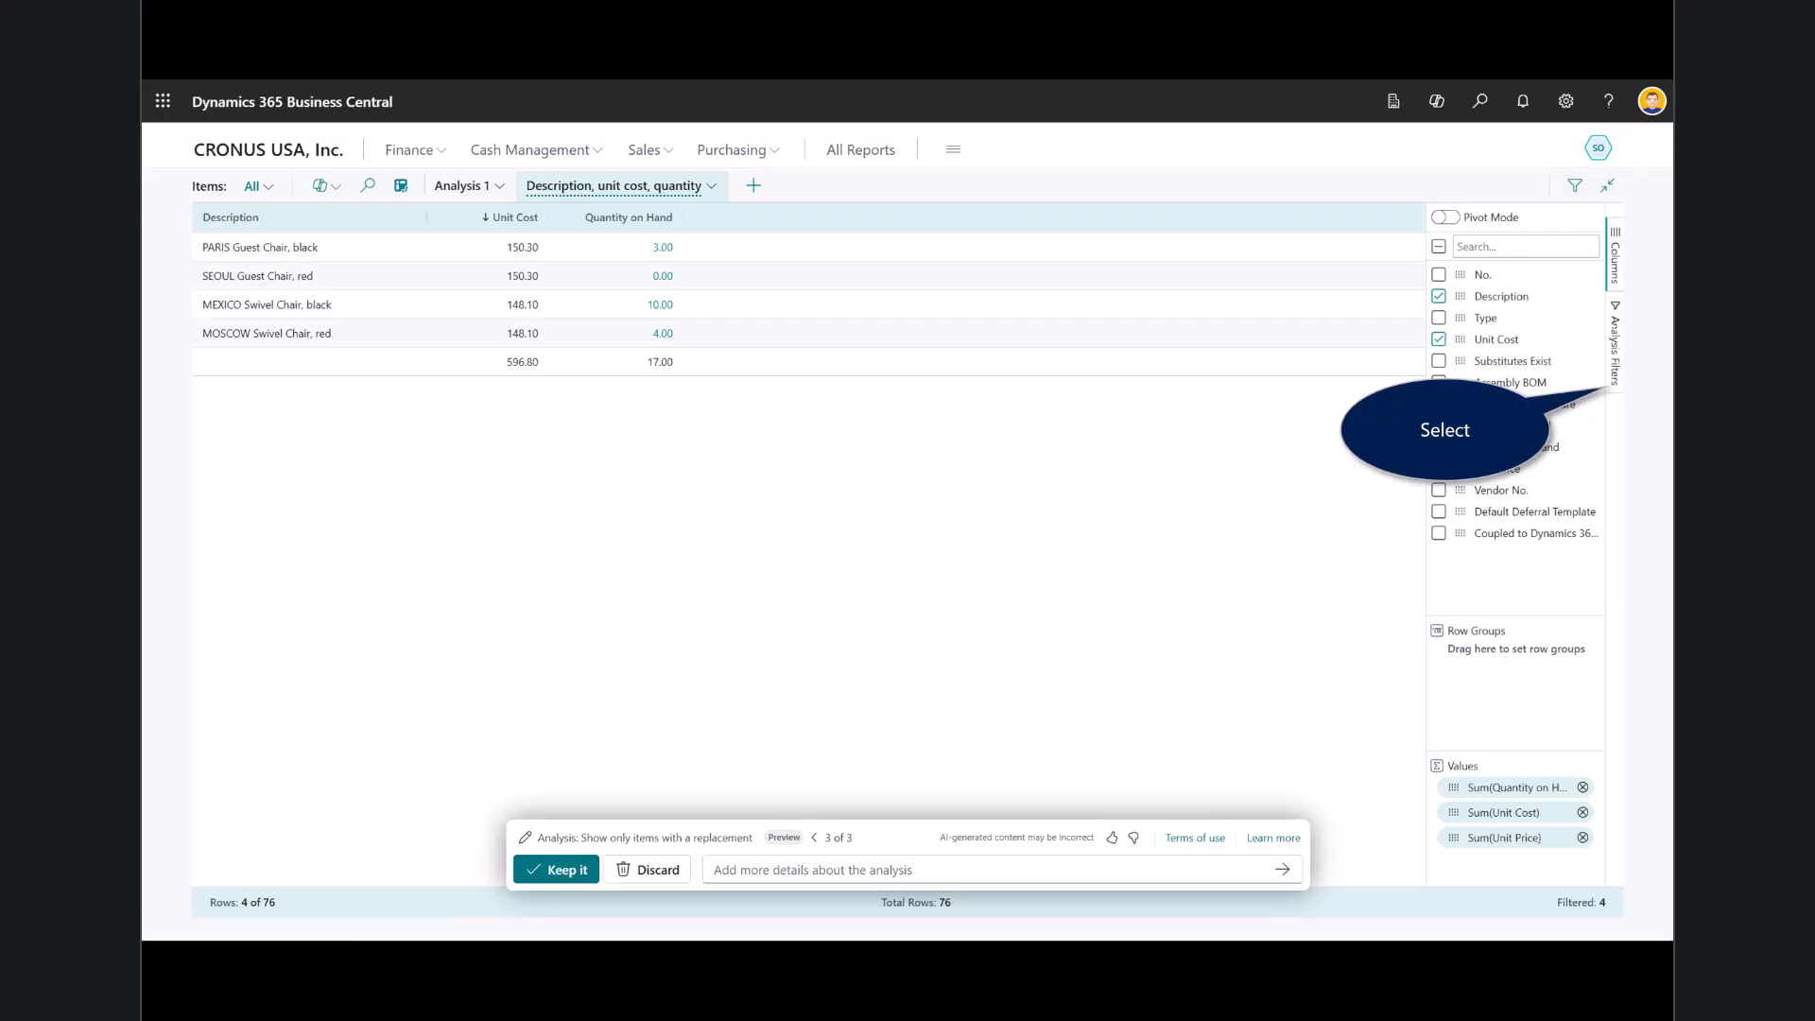
pyautogui.click(1619, 350)
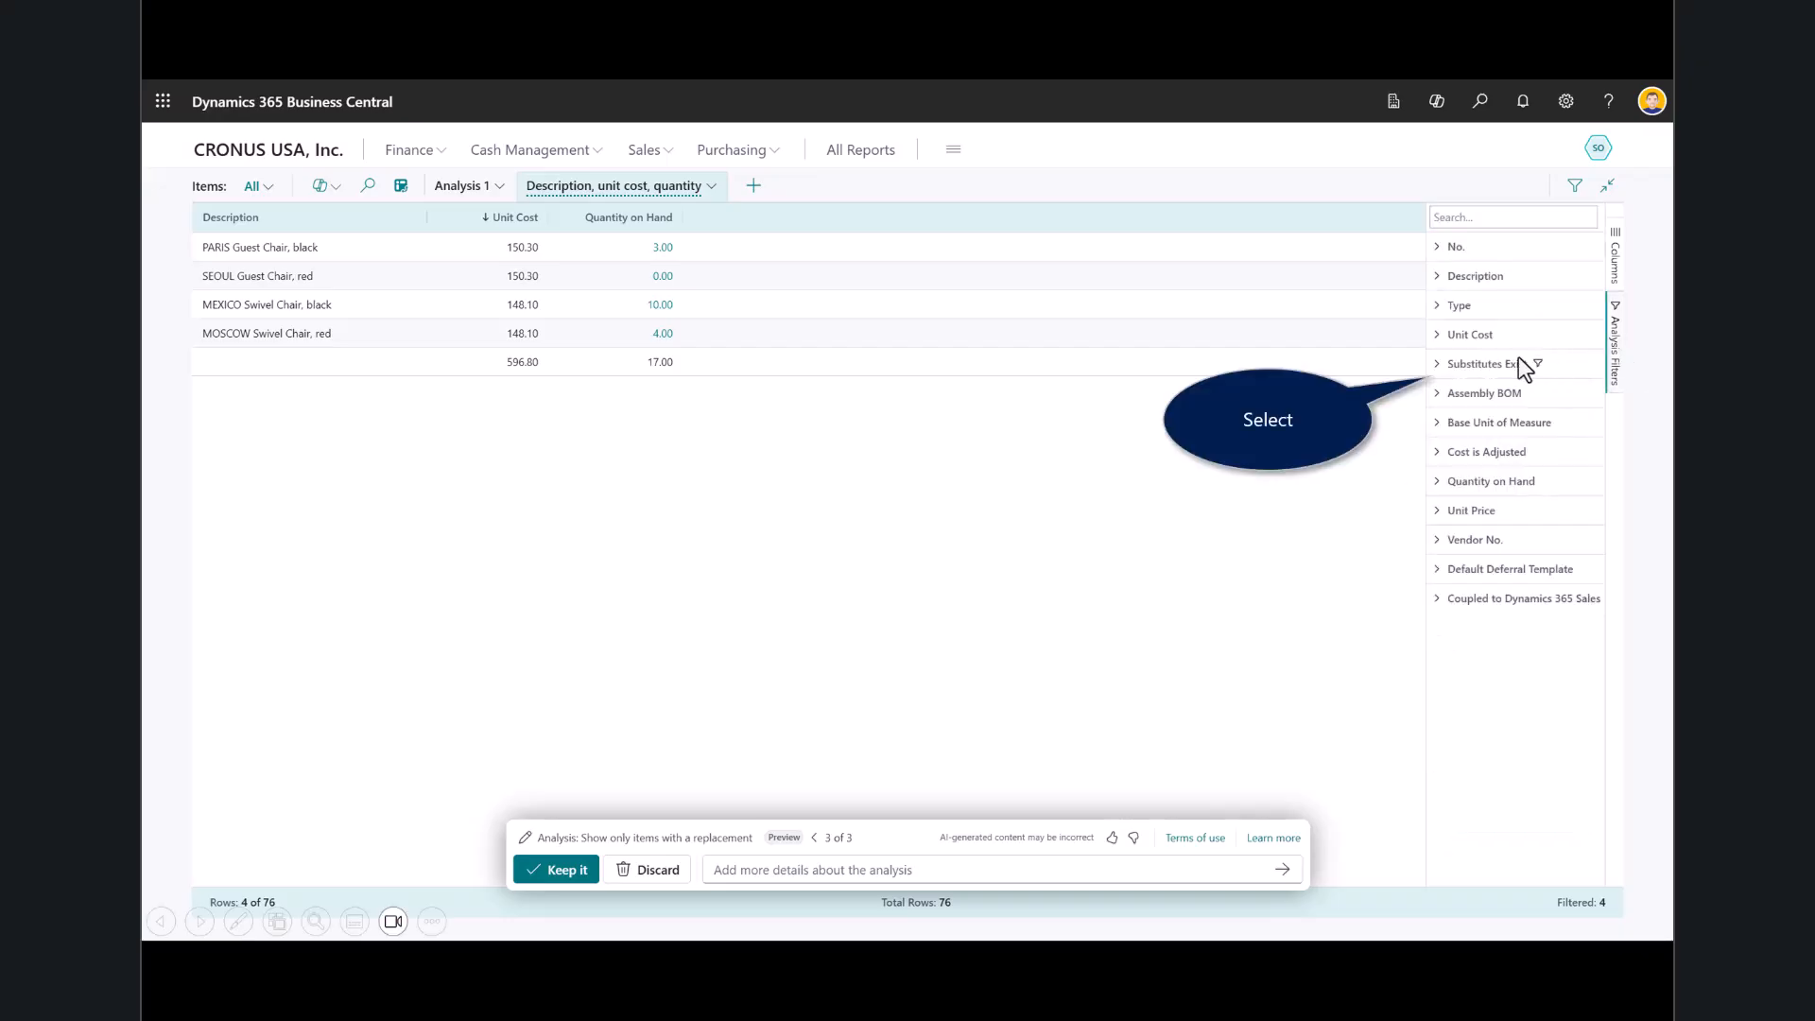
pyautogui.click(1435, 365)
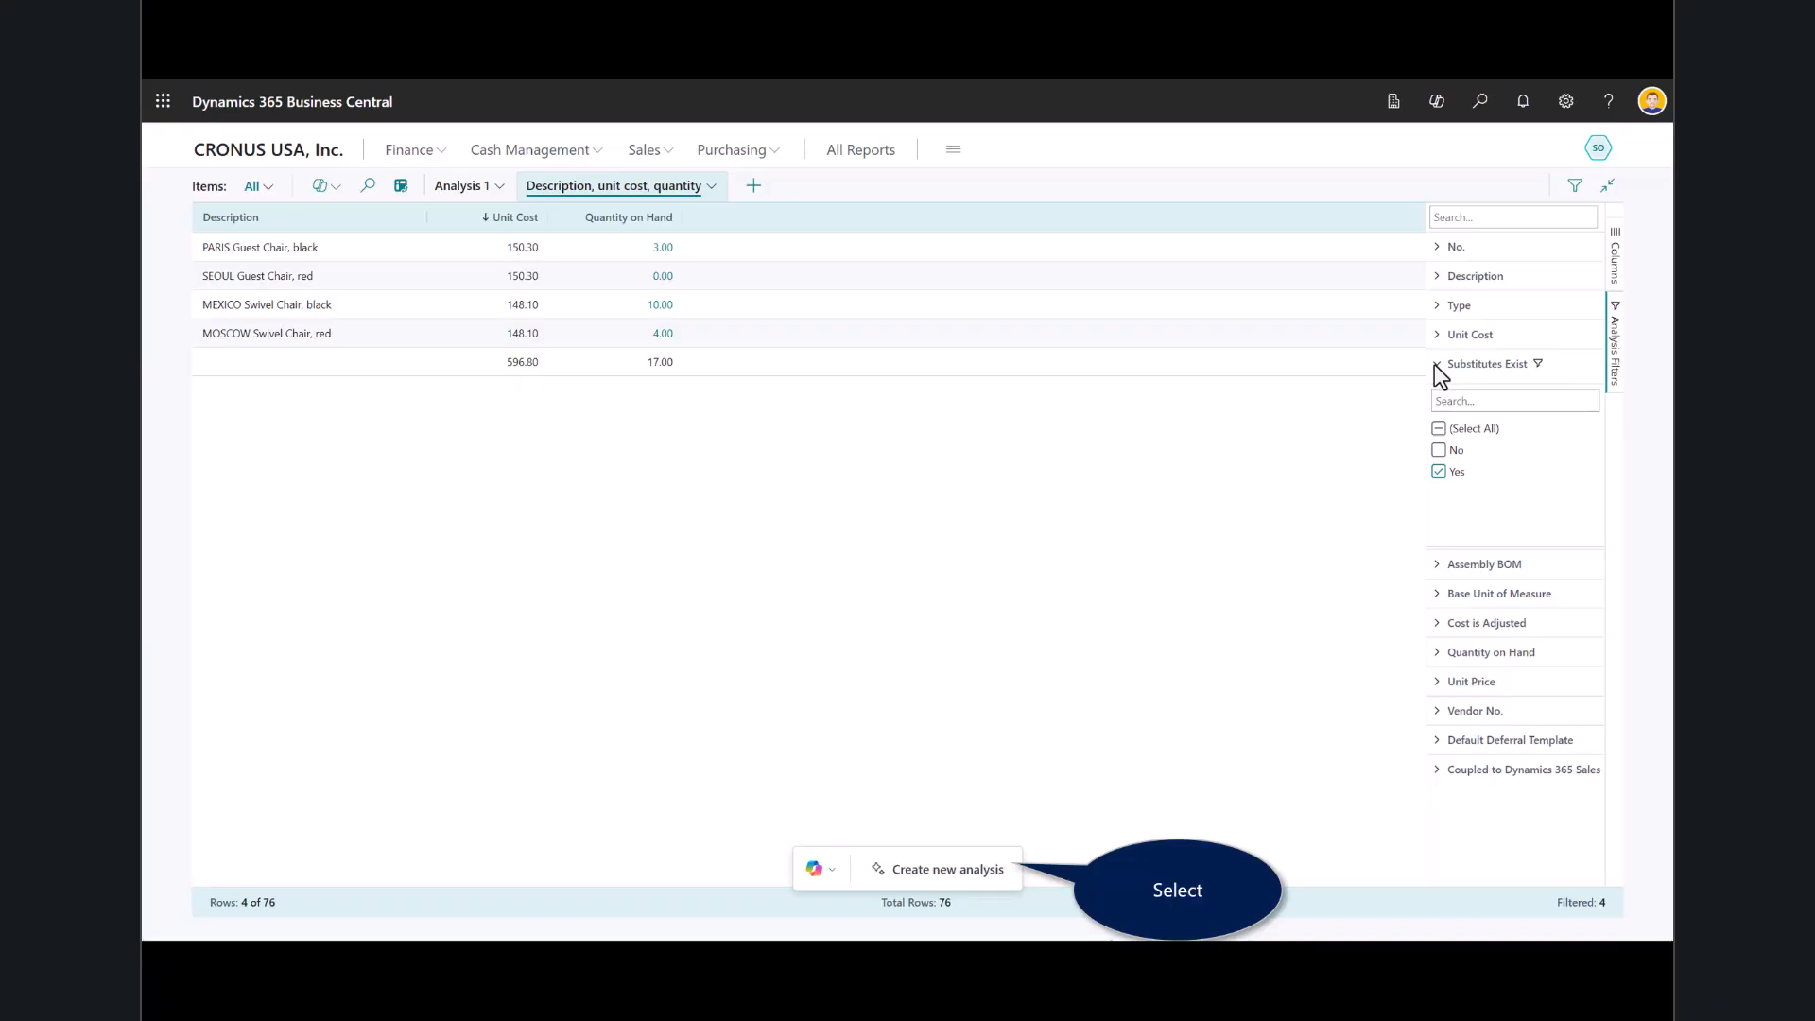
# Create a new item analysis from the prompt guide's grouping suggestion, using "Group by vendor", and expand vendor 20000.
pyautogui.click(980, 860)
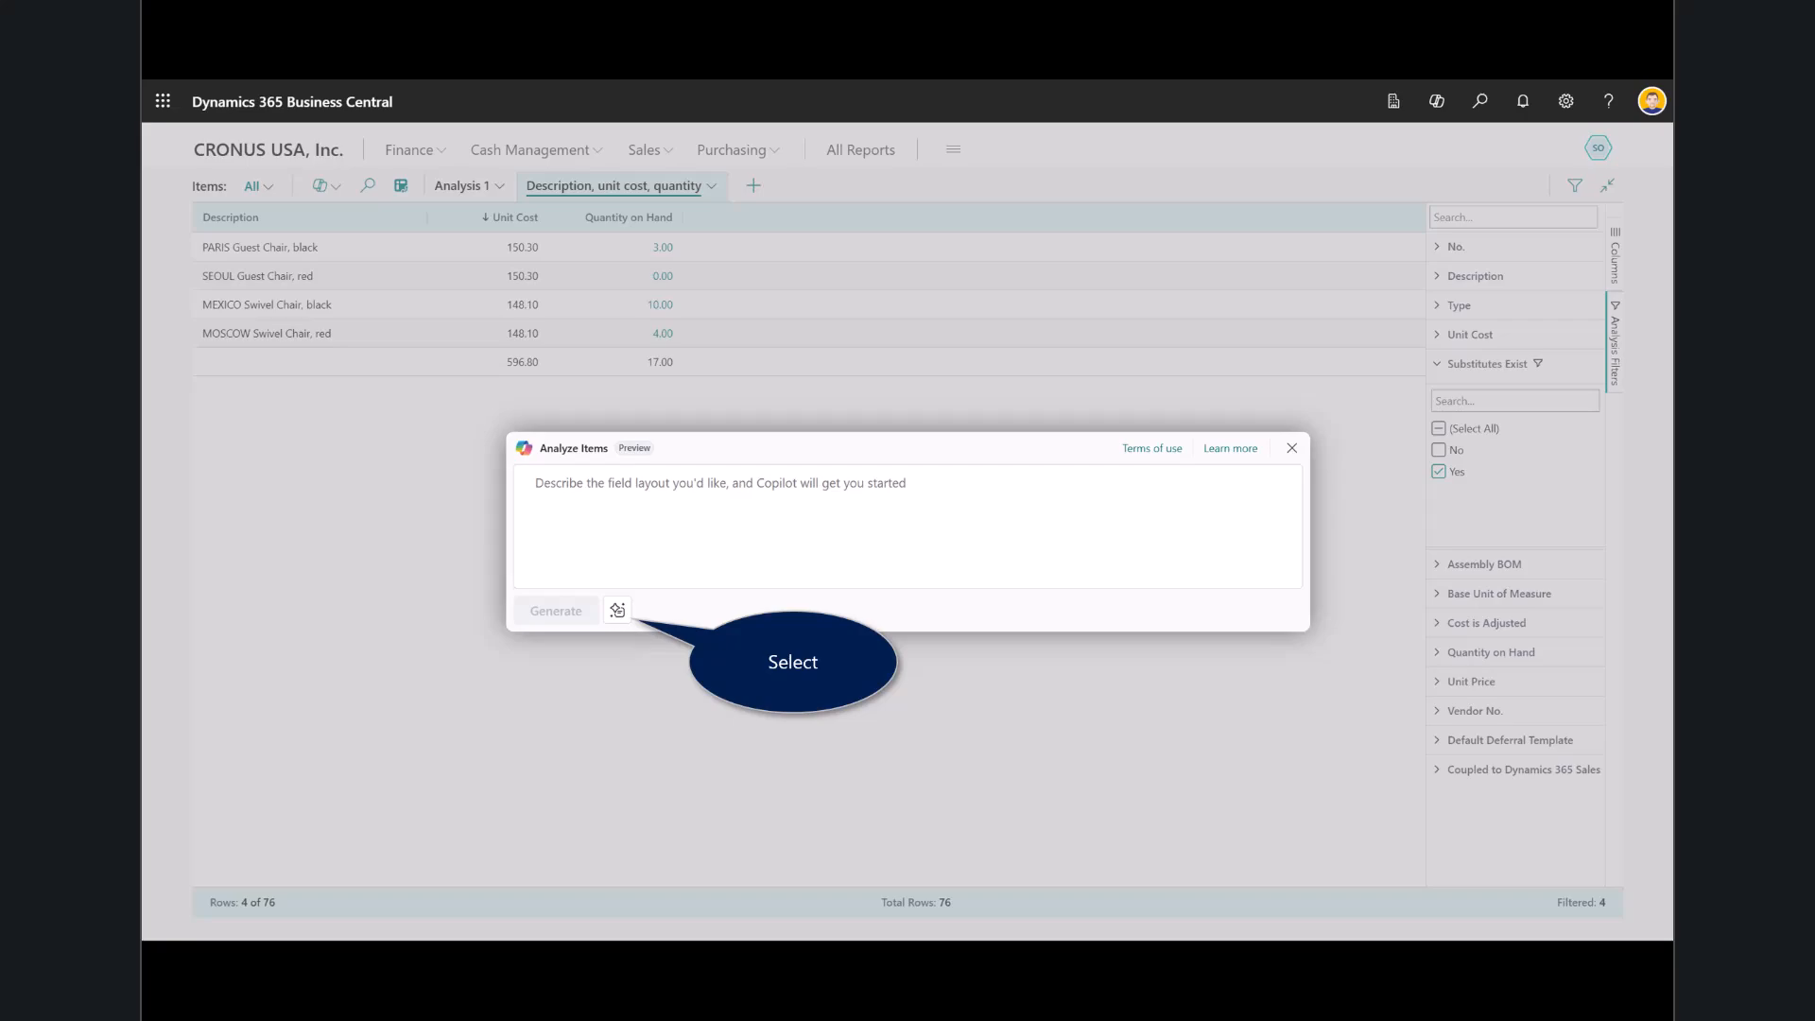
pyautogui.click(617, 609)
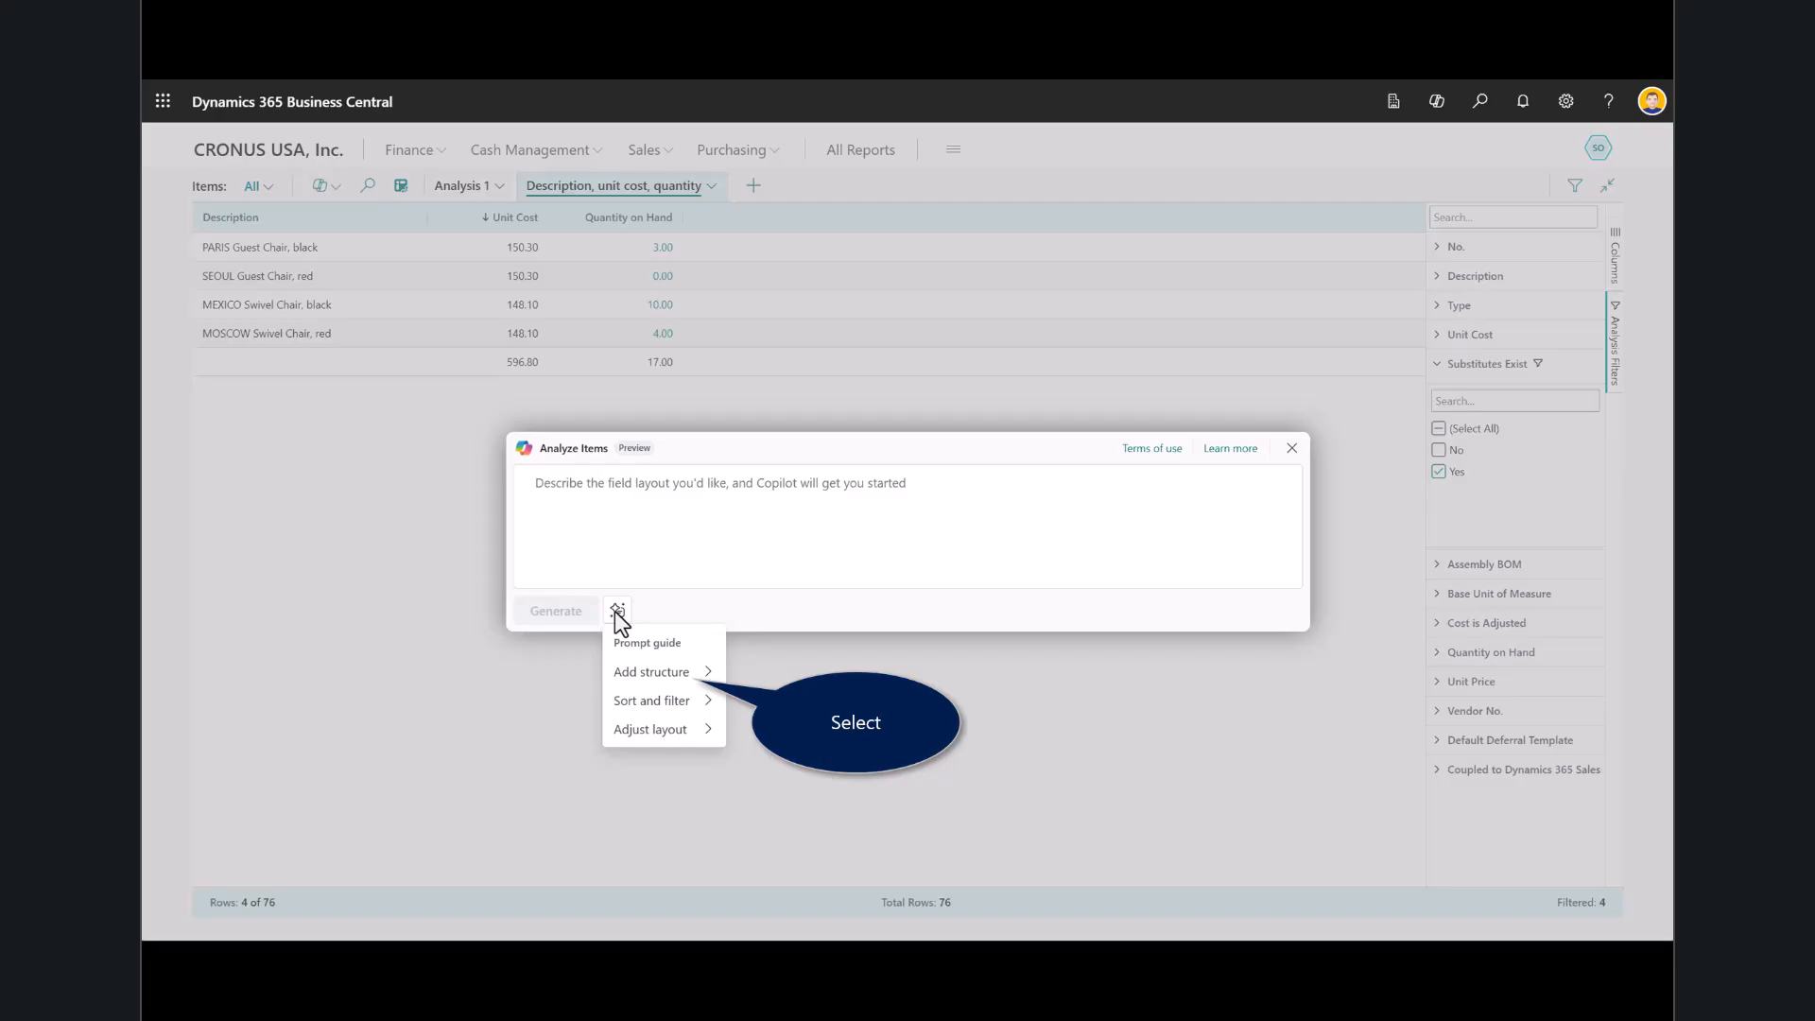
pyautogui.press('Right')
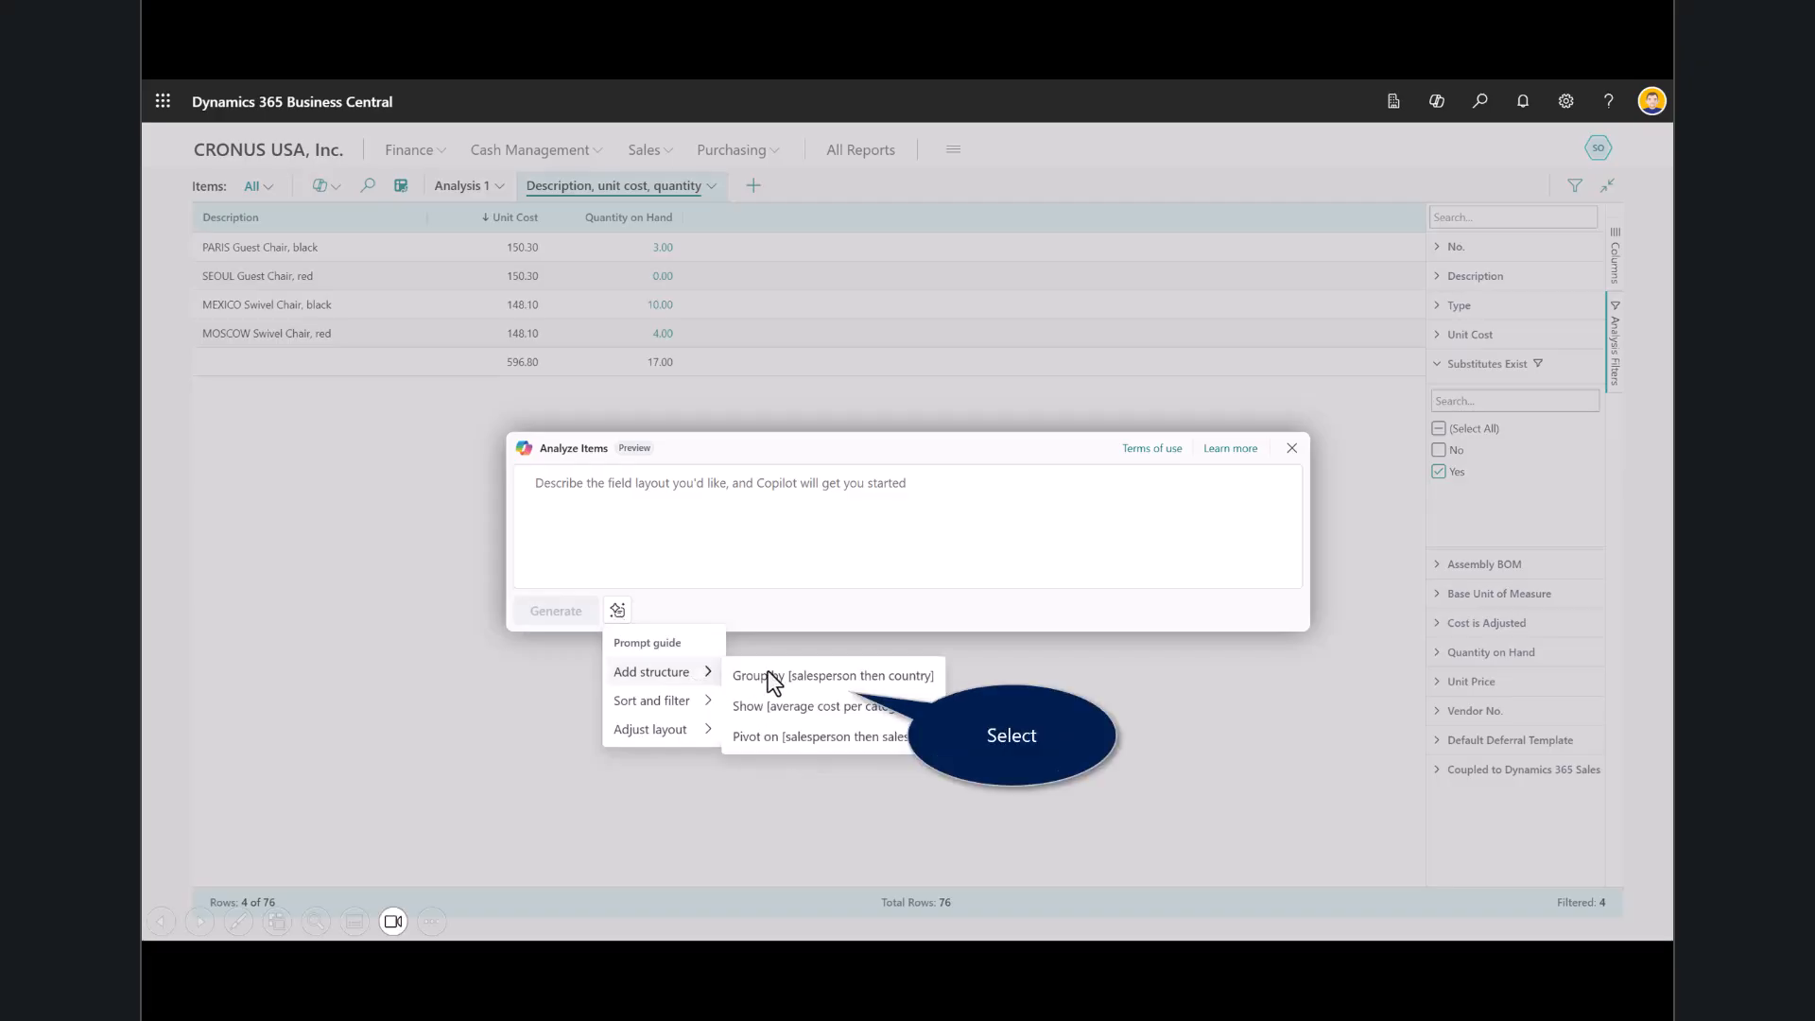
pyautogui.click(798, 684)
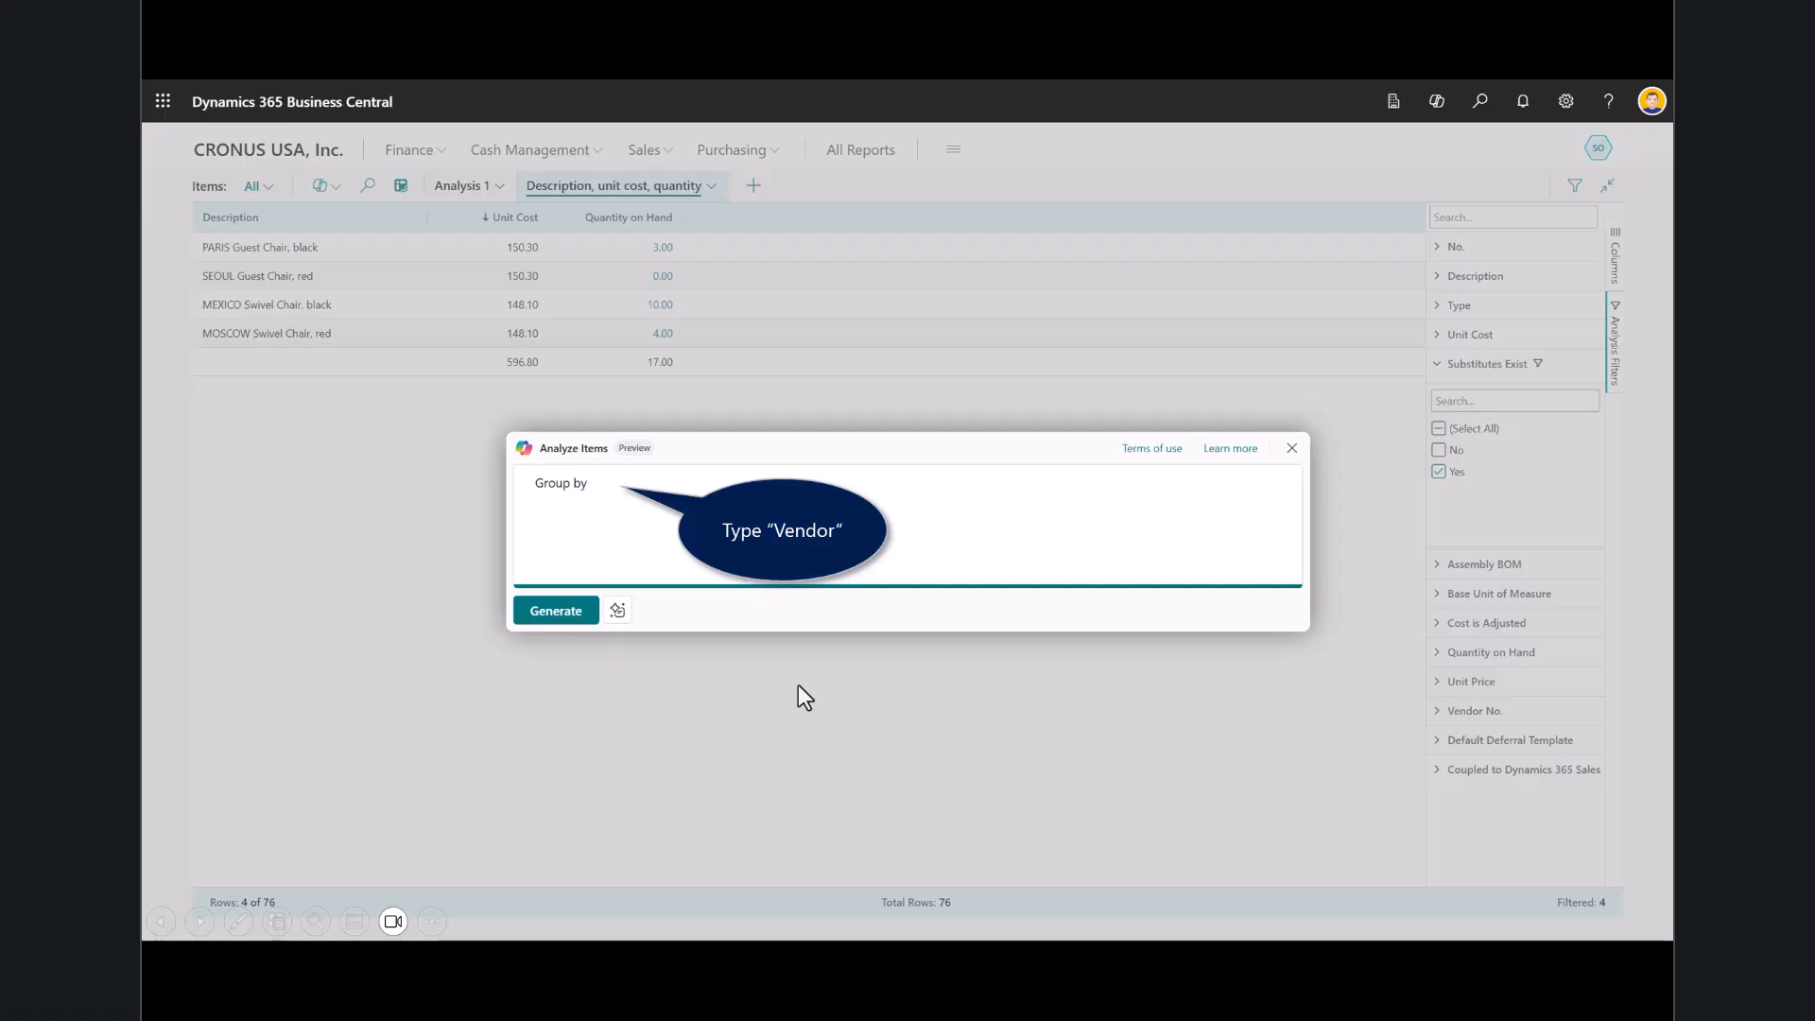
pyautogui.write('vendor')
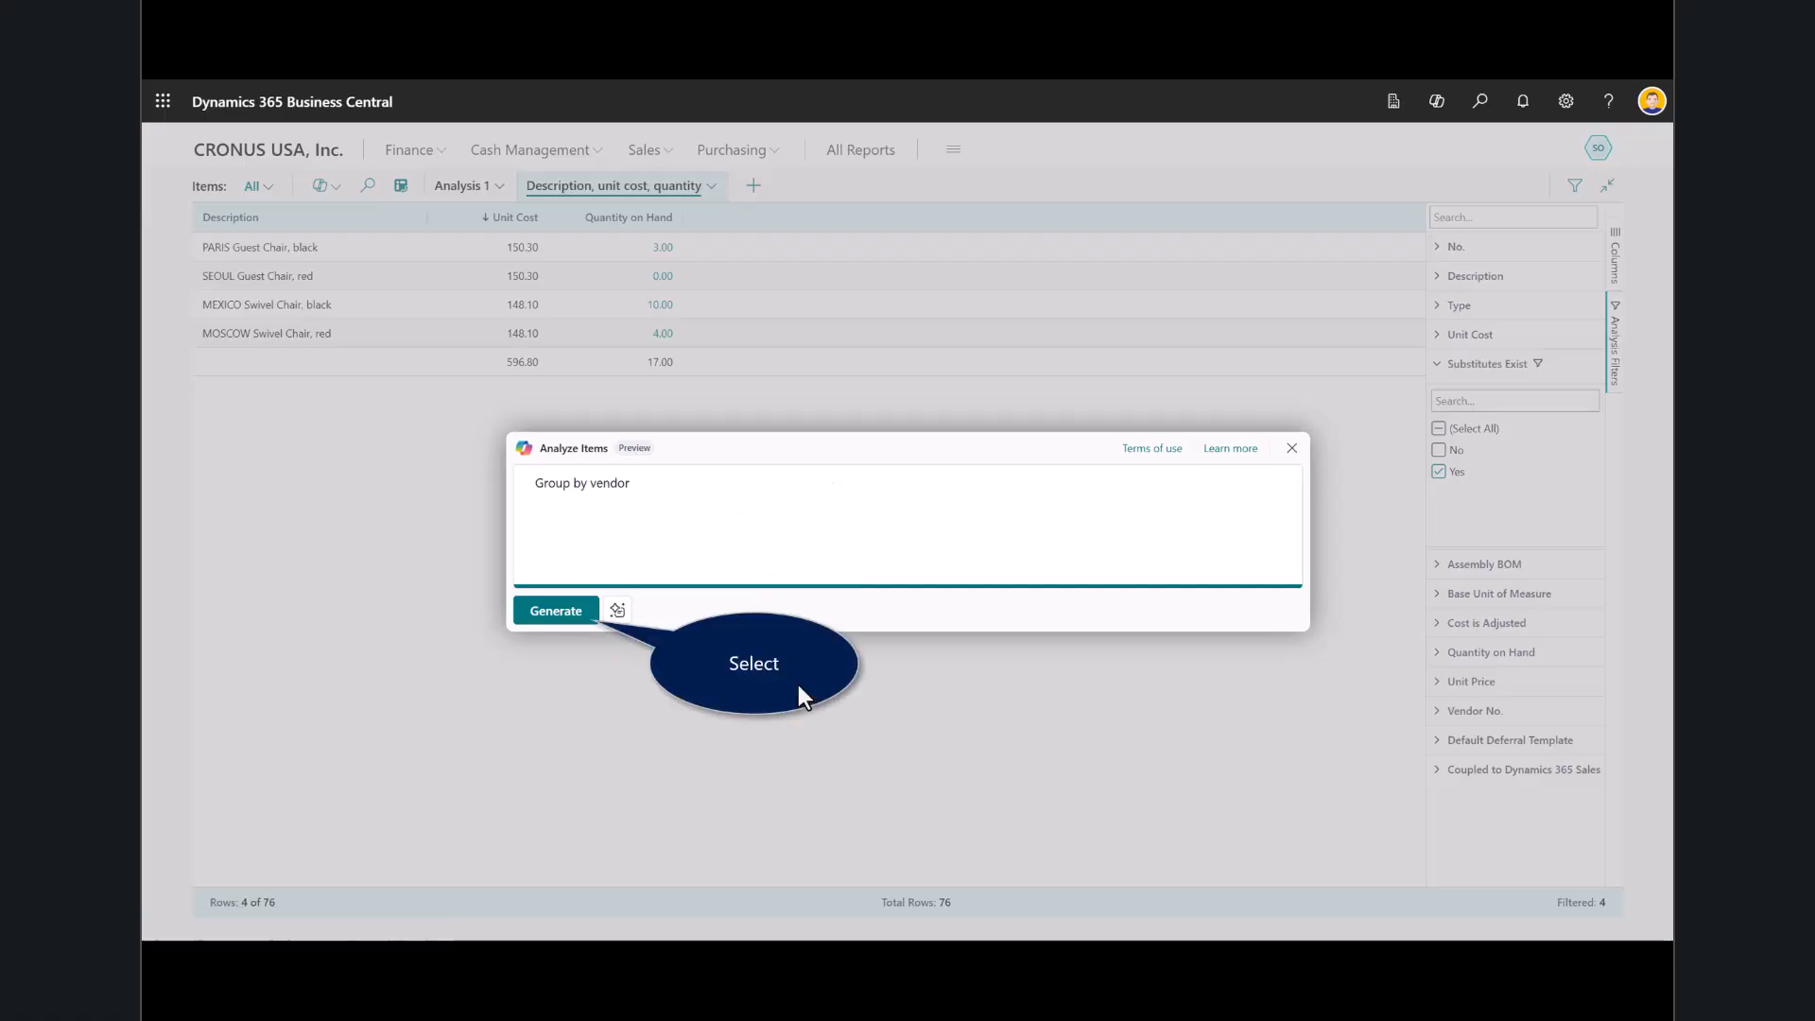
pyautogui.click(798, 685)
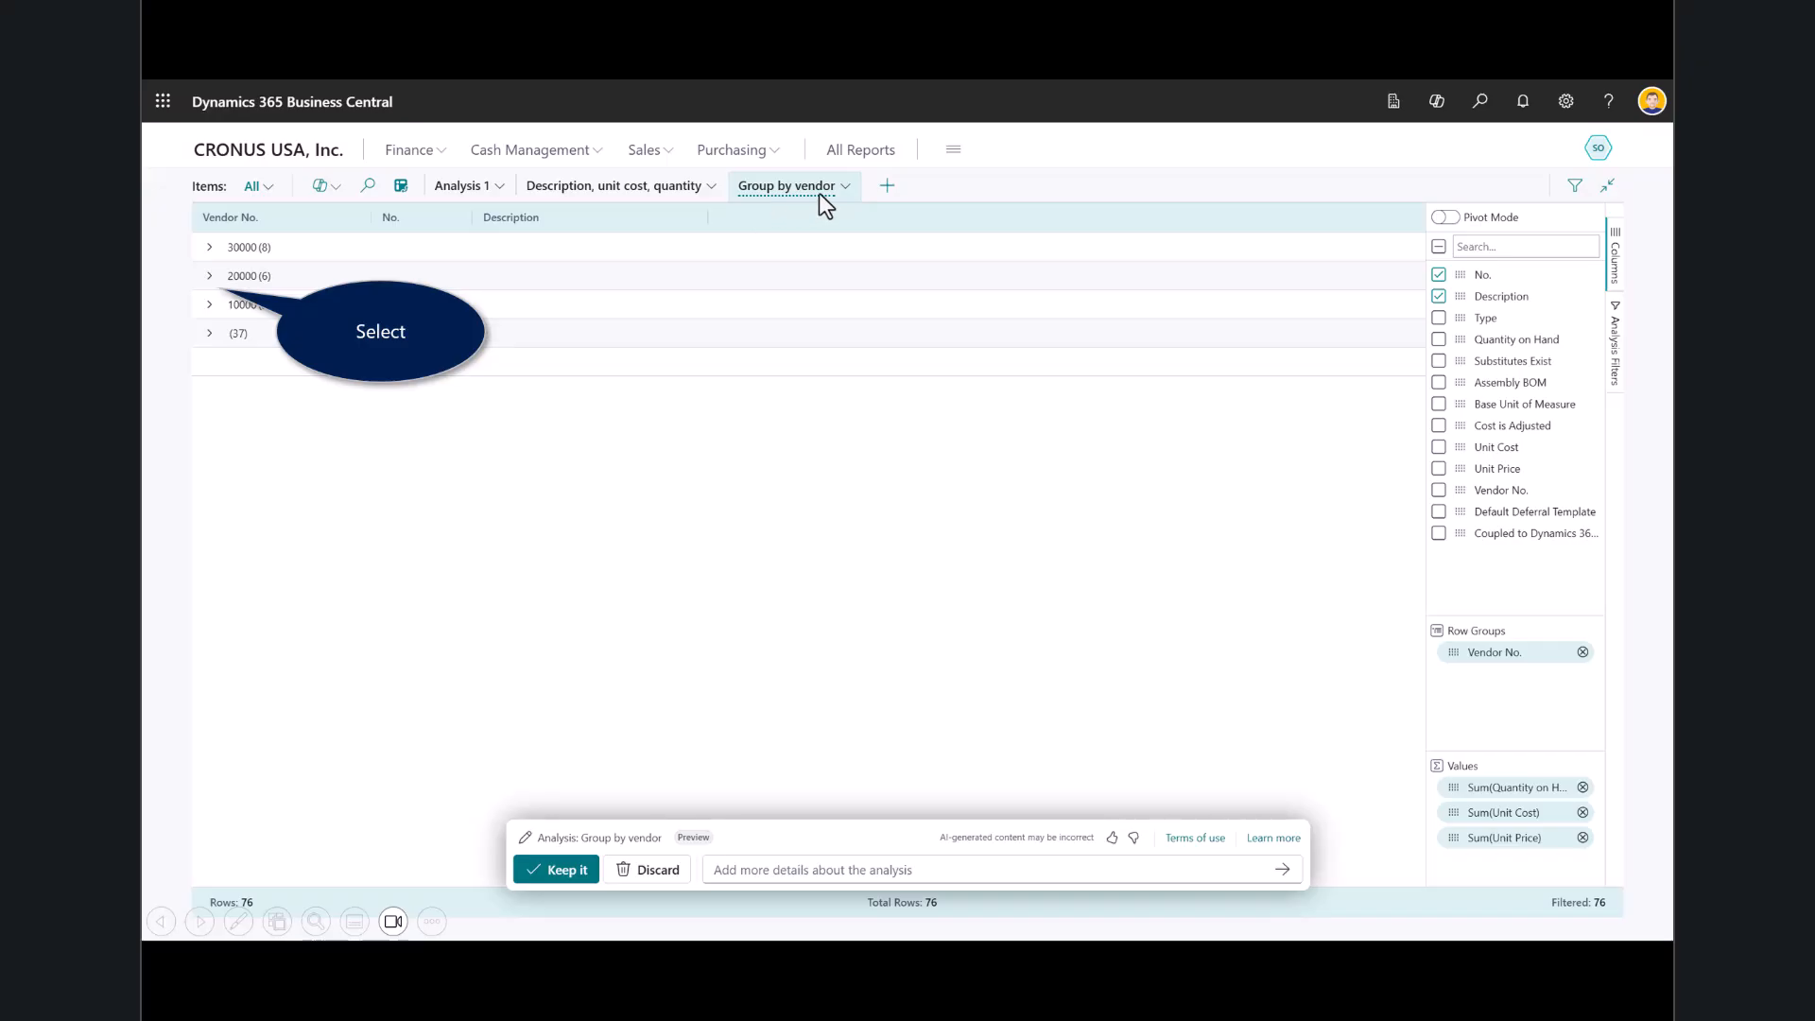
pyautogui.click(211, 276)
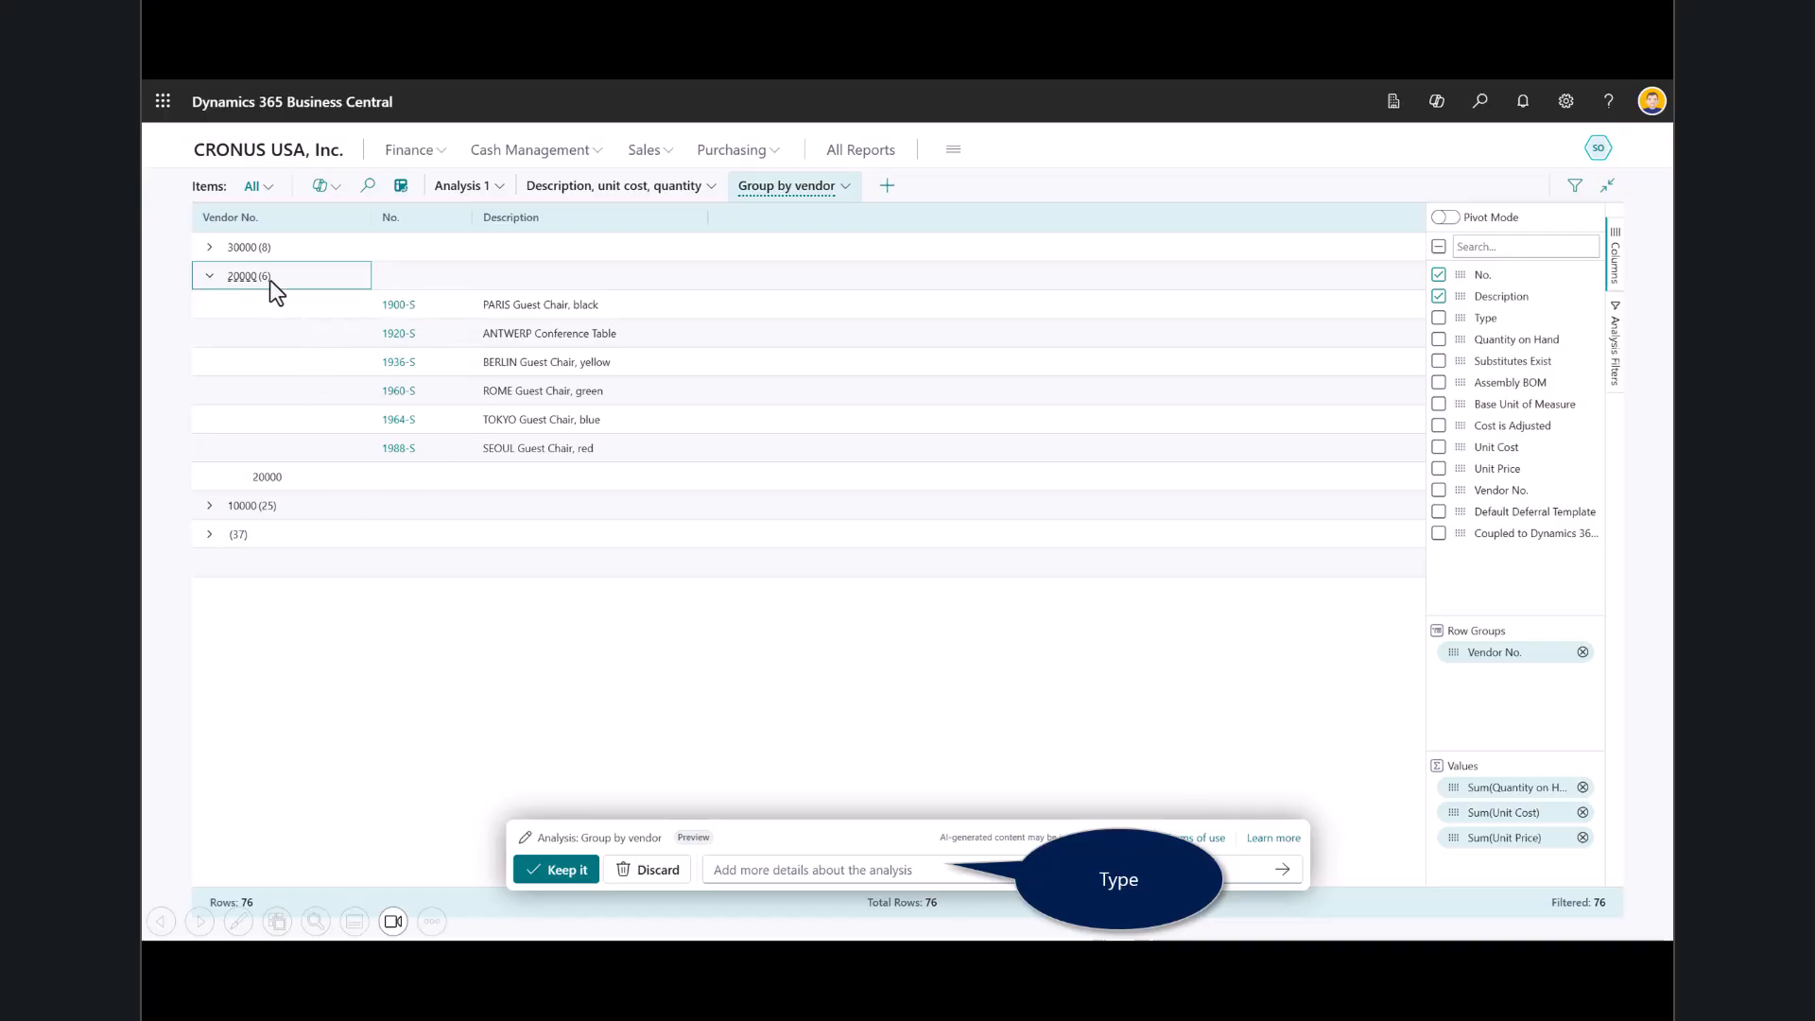
# Ask Copilot to "Rename the tab to Items by Vendor", and add the Unit Cost column to the analysis.
pyautogui.write('Rename the tab to Items by Vendor')
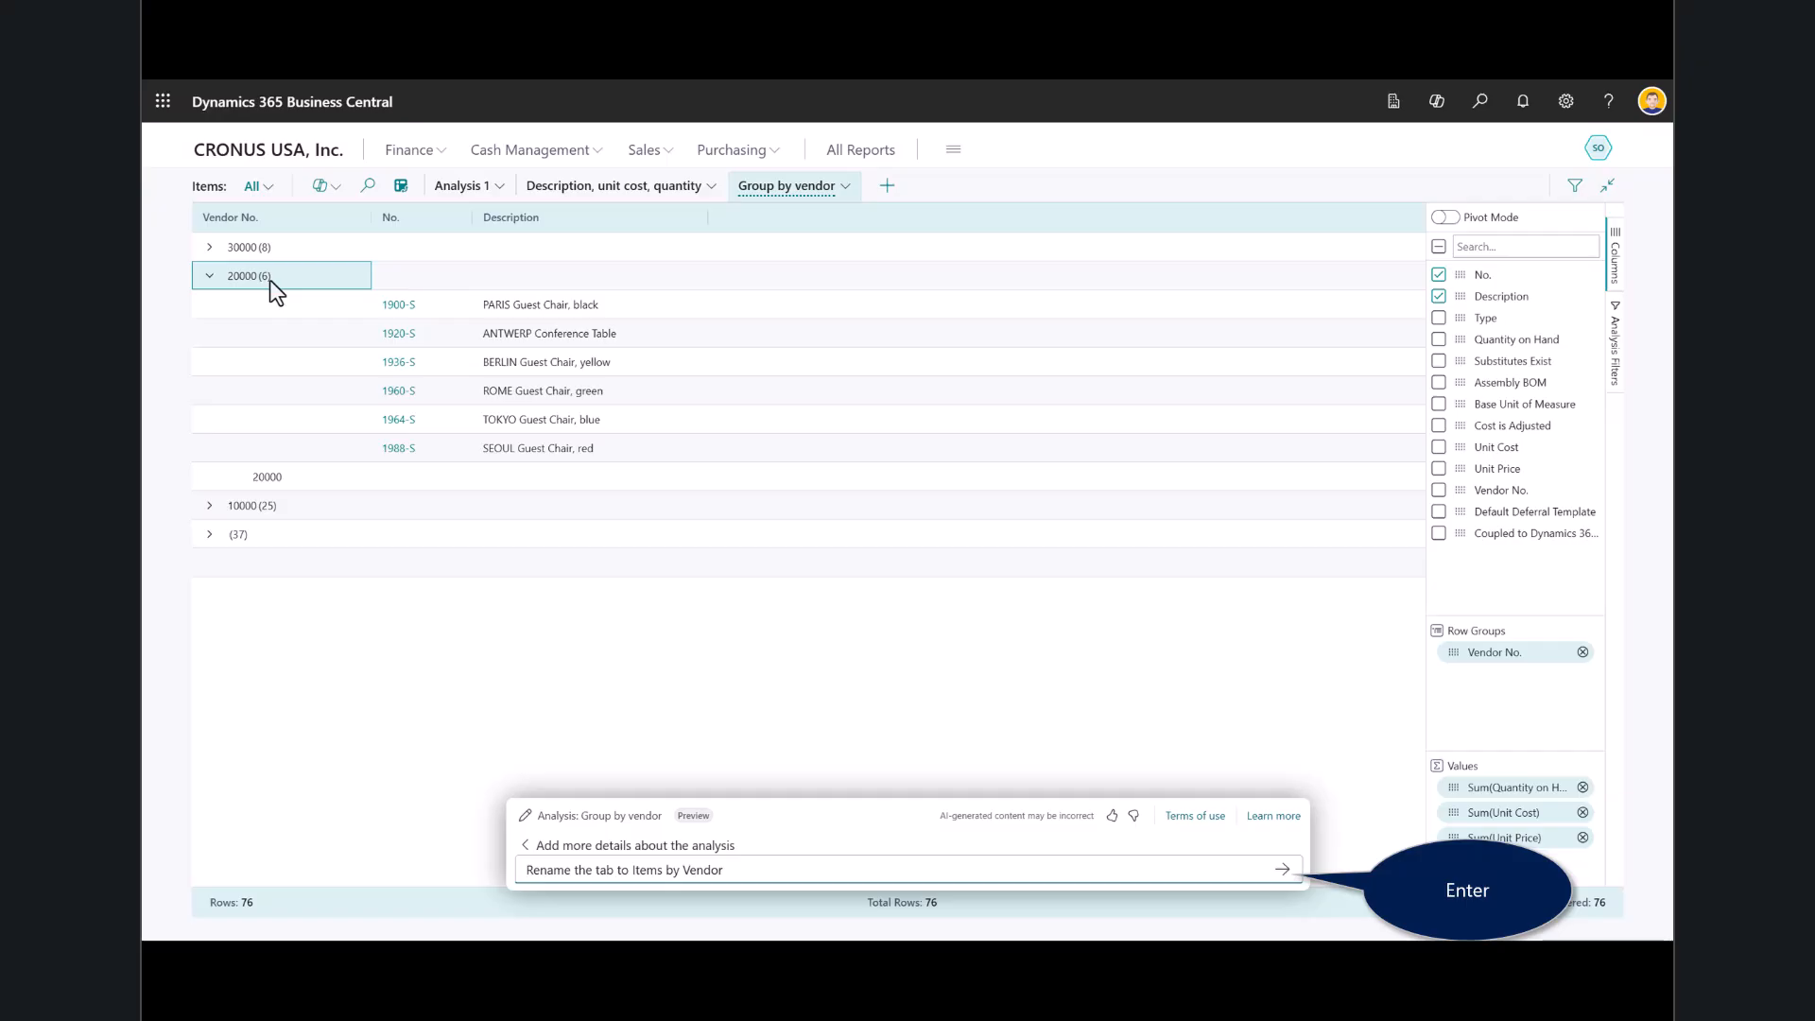
pyautogui.click(1295, 868)
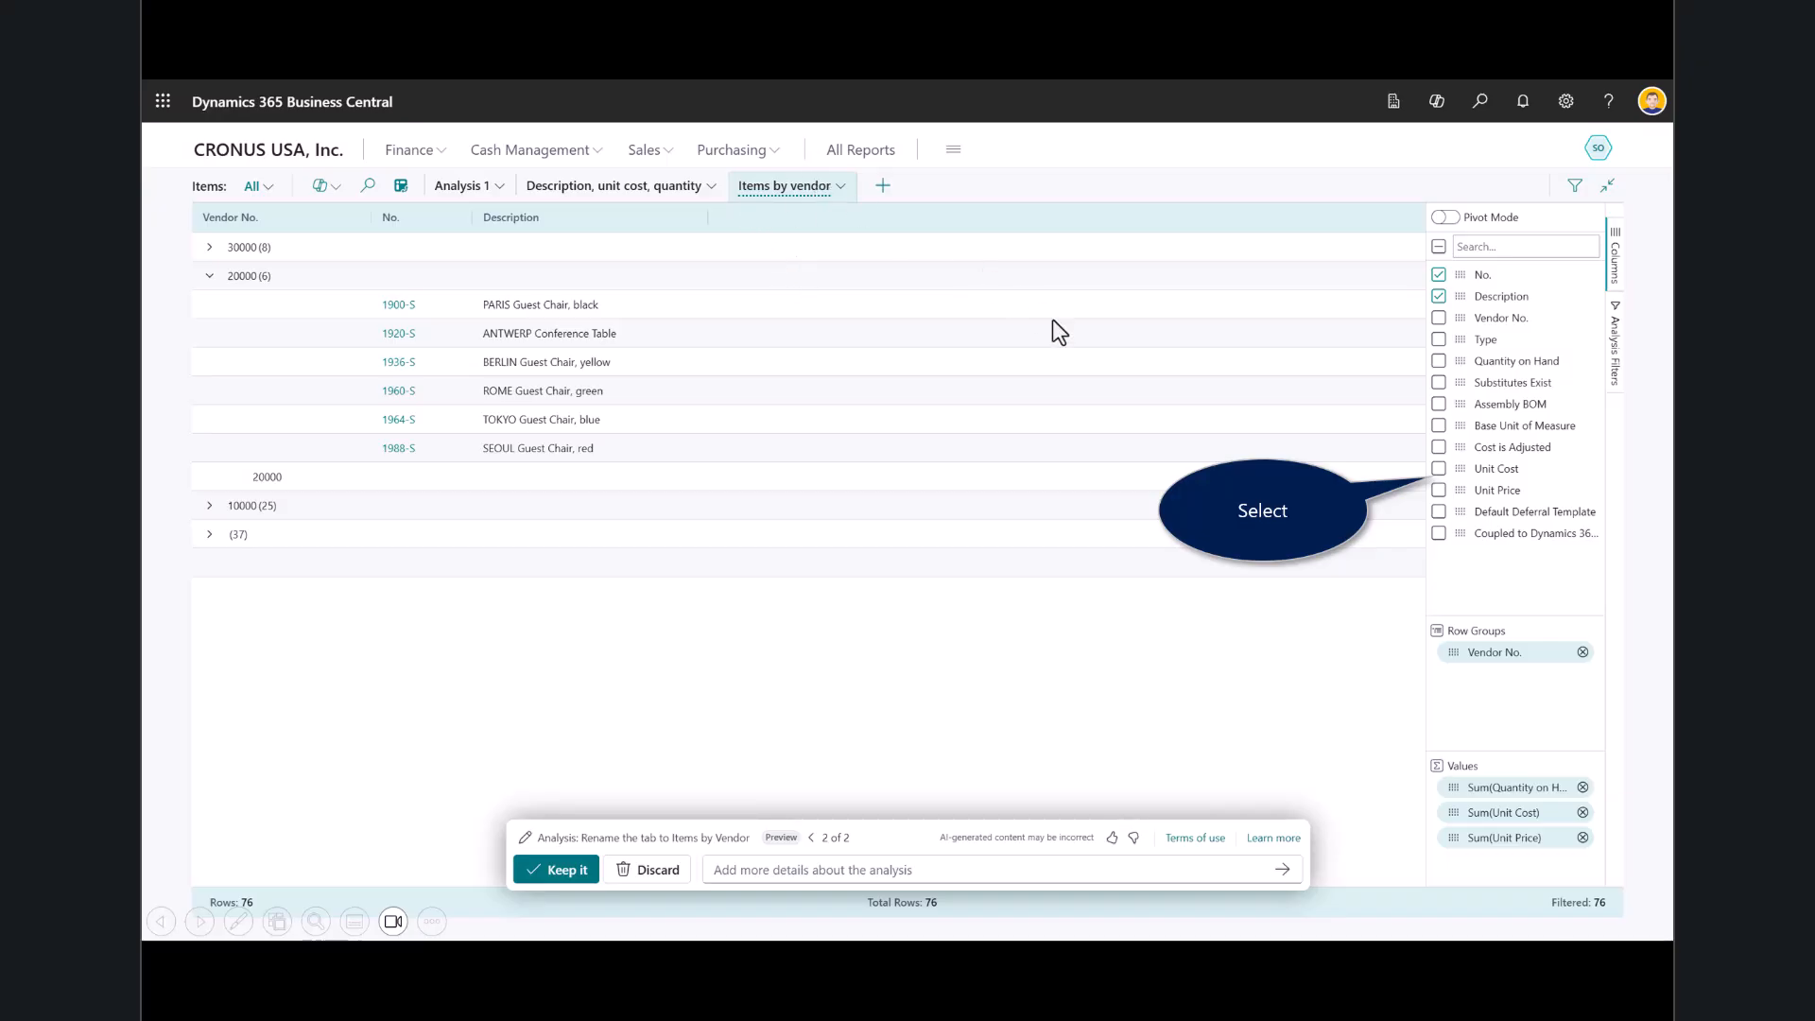
pyautogui.click(1439, 469)
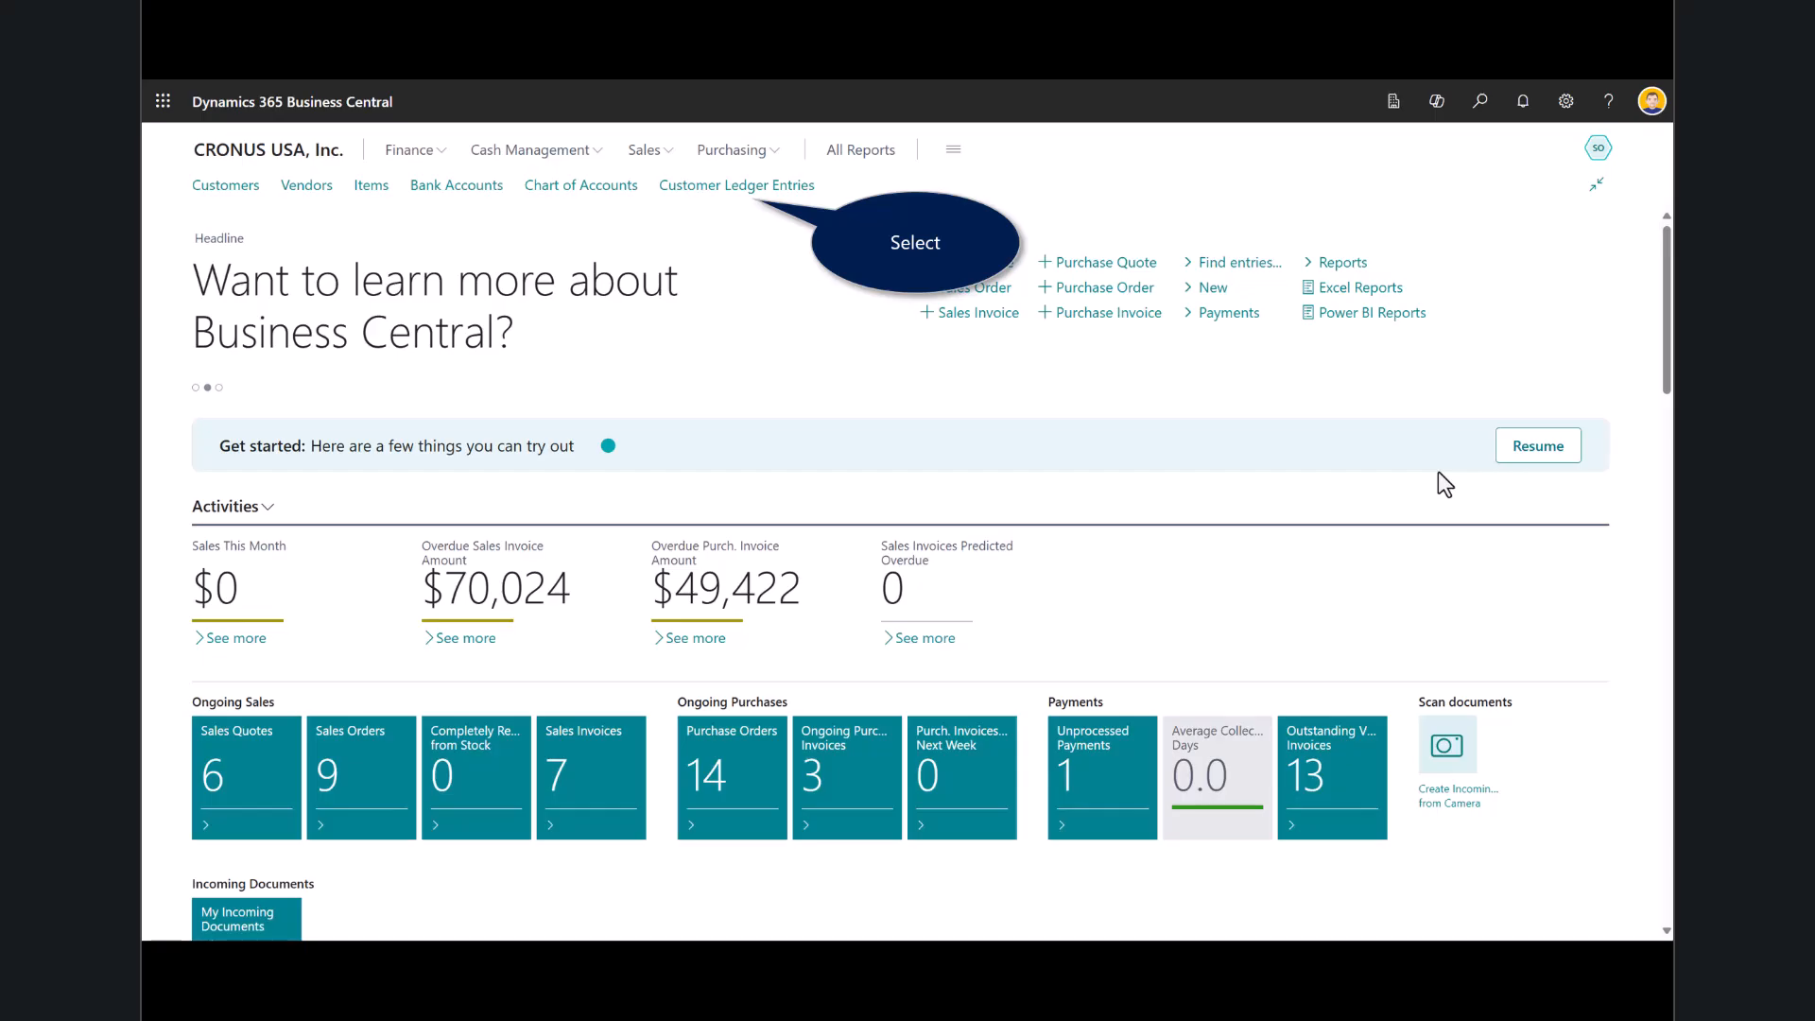
# Open the Customer Ledger Entries and generate a Copilot analysis with the prompt "Show me what customers owe us".
pyautogui.click(705, 192)
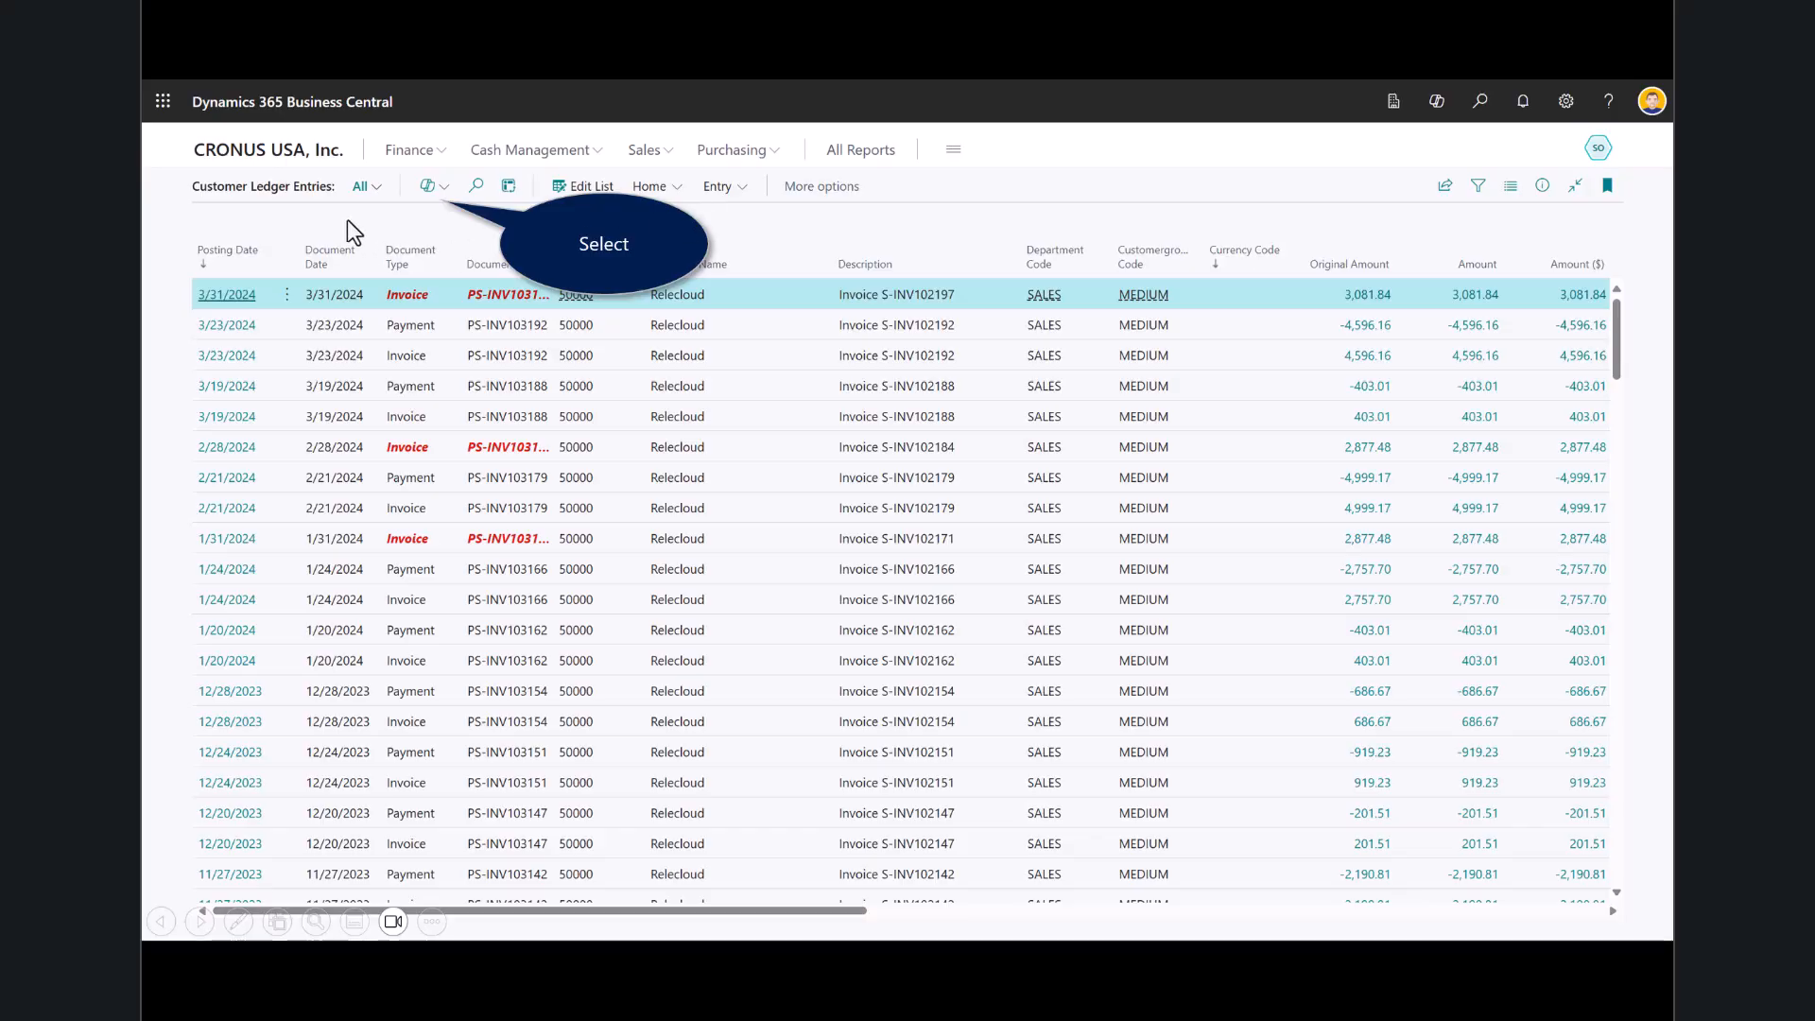
pyautogui.click(428, 189)
pyautogui.click(463, 223)
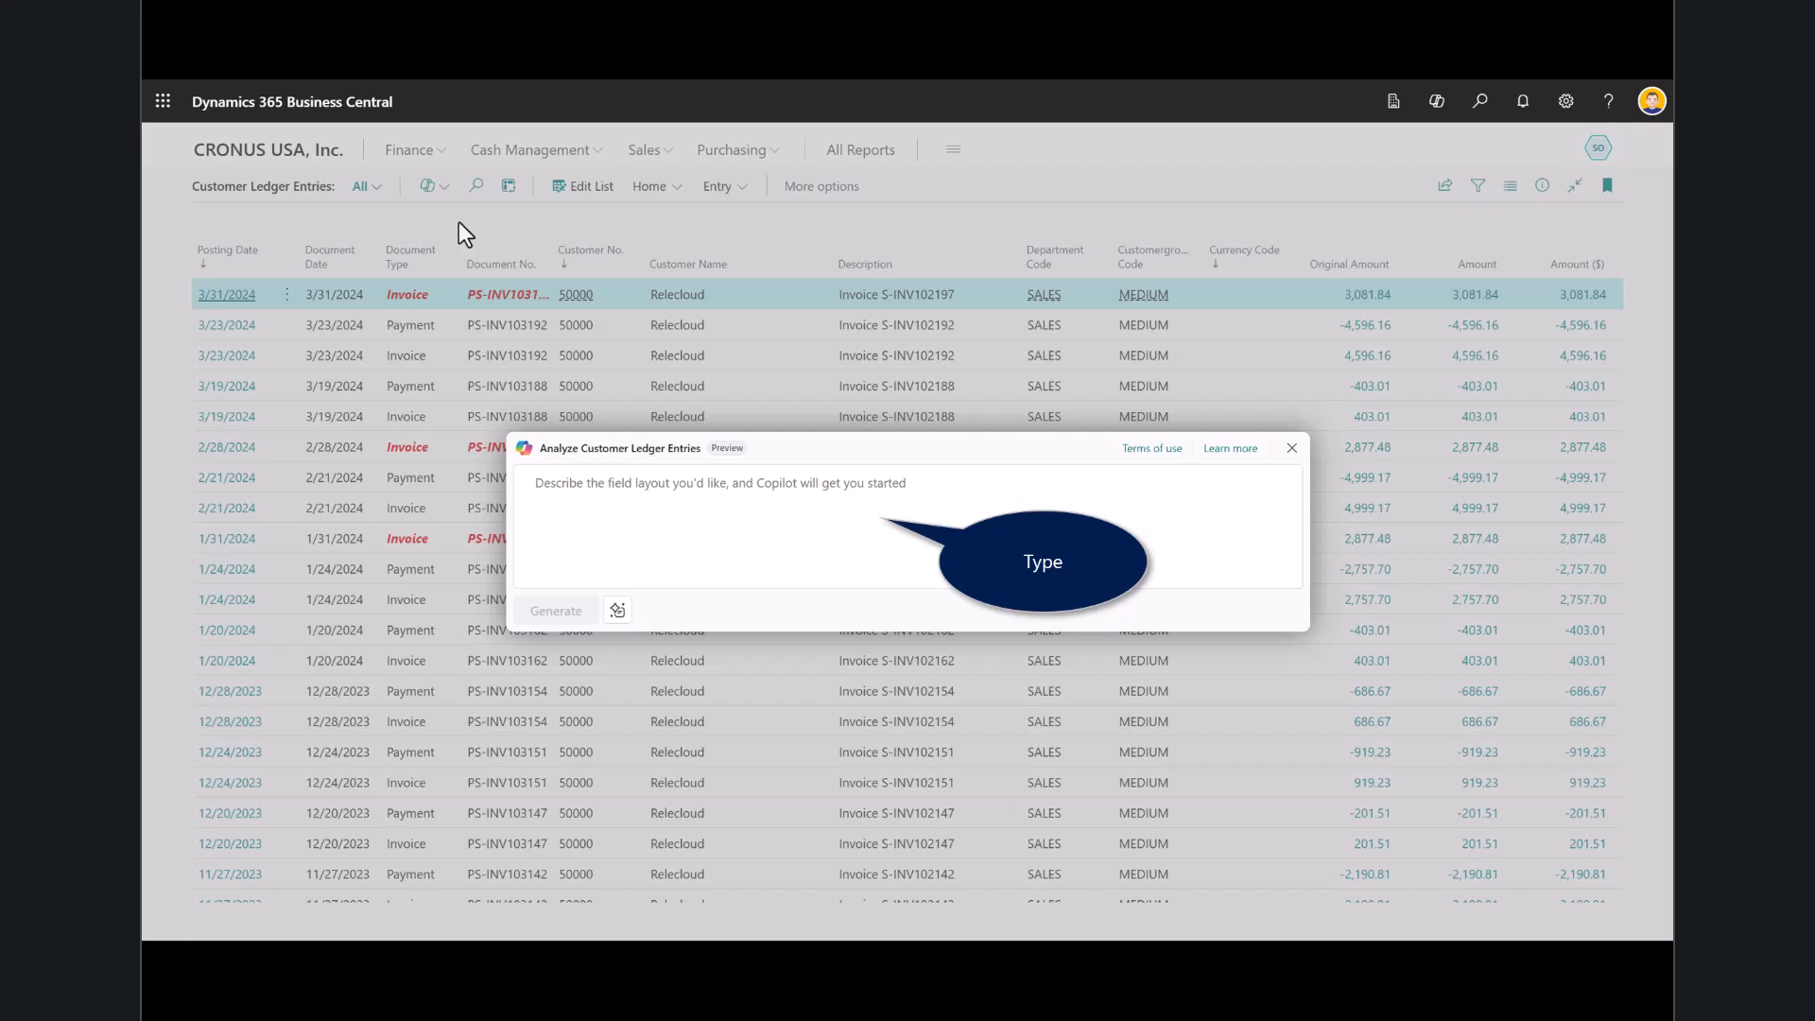
pyautogui.write('Show me what our customers owe us')
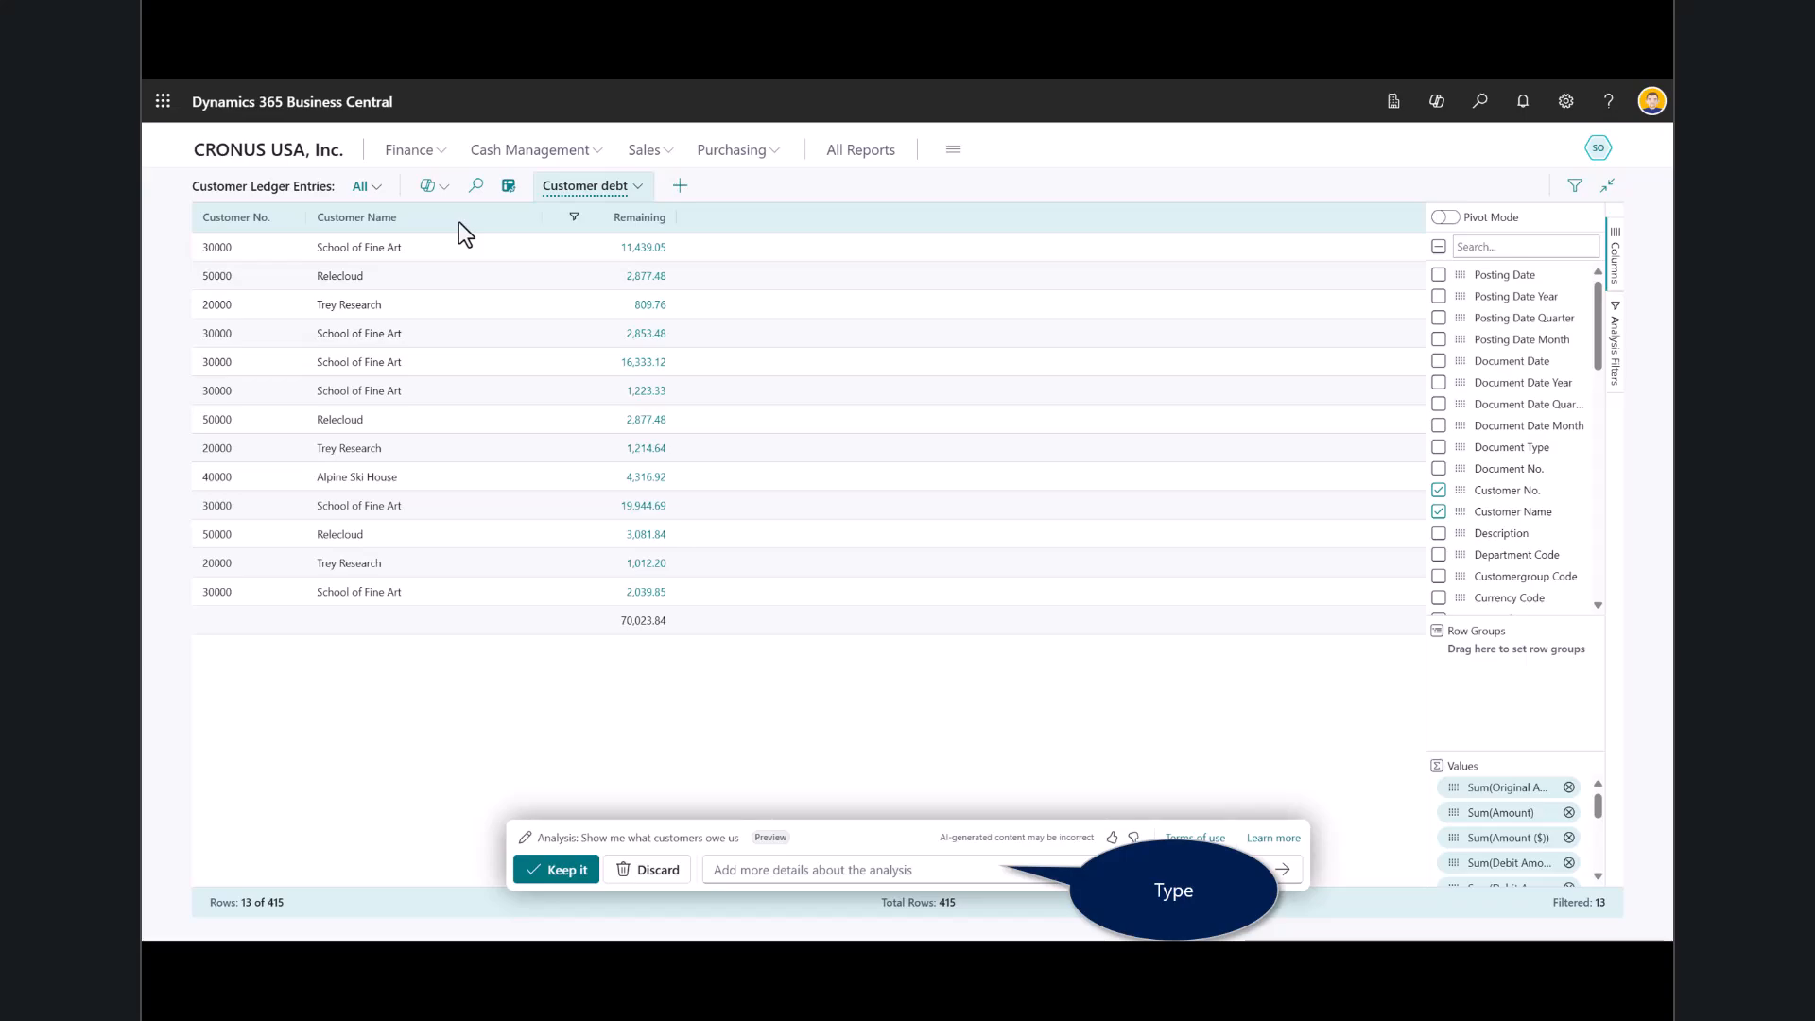
# Refine the customer debt analysis with "Add a column displaying due month and due year", followed by "Show as a pivot".
pyautogui.write('Add a column displaying due month and due year')
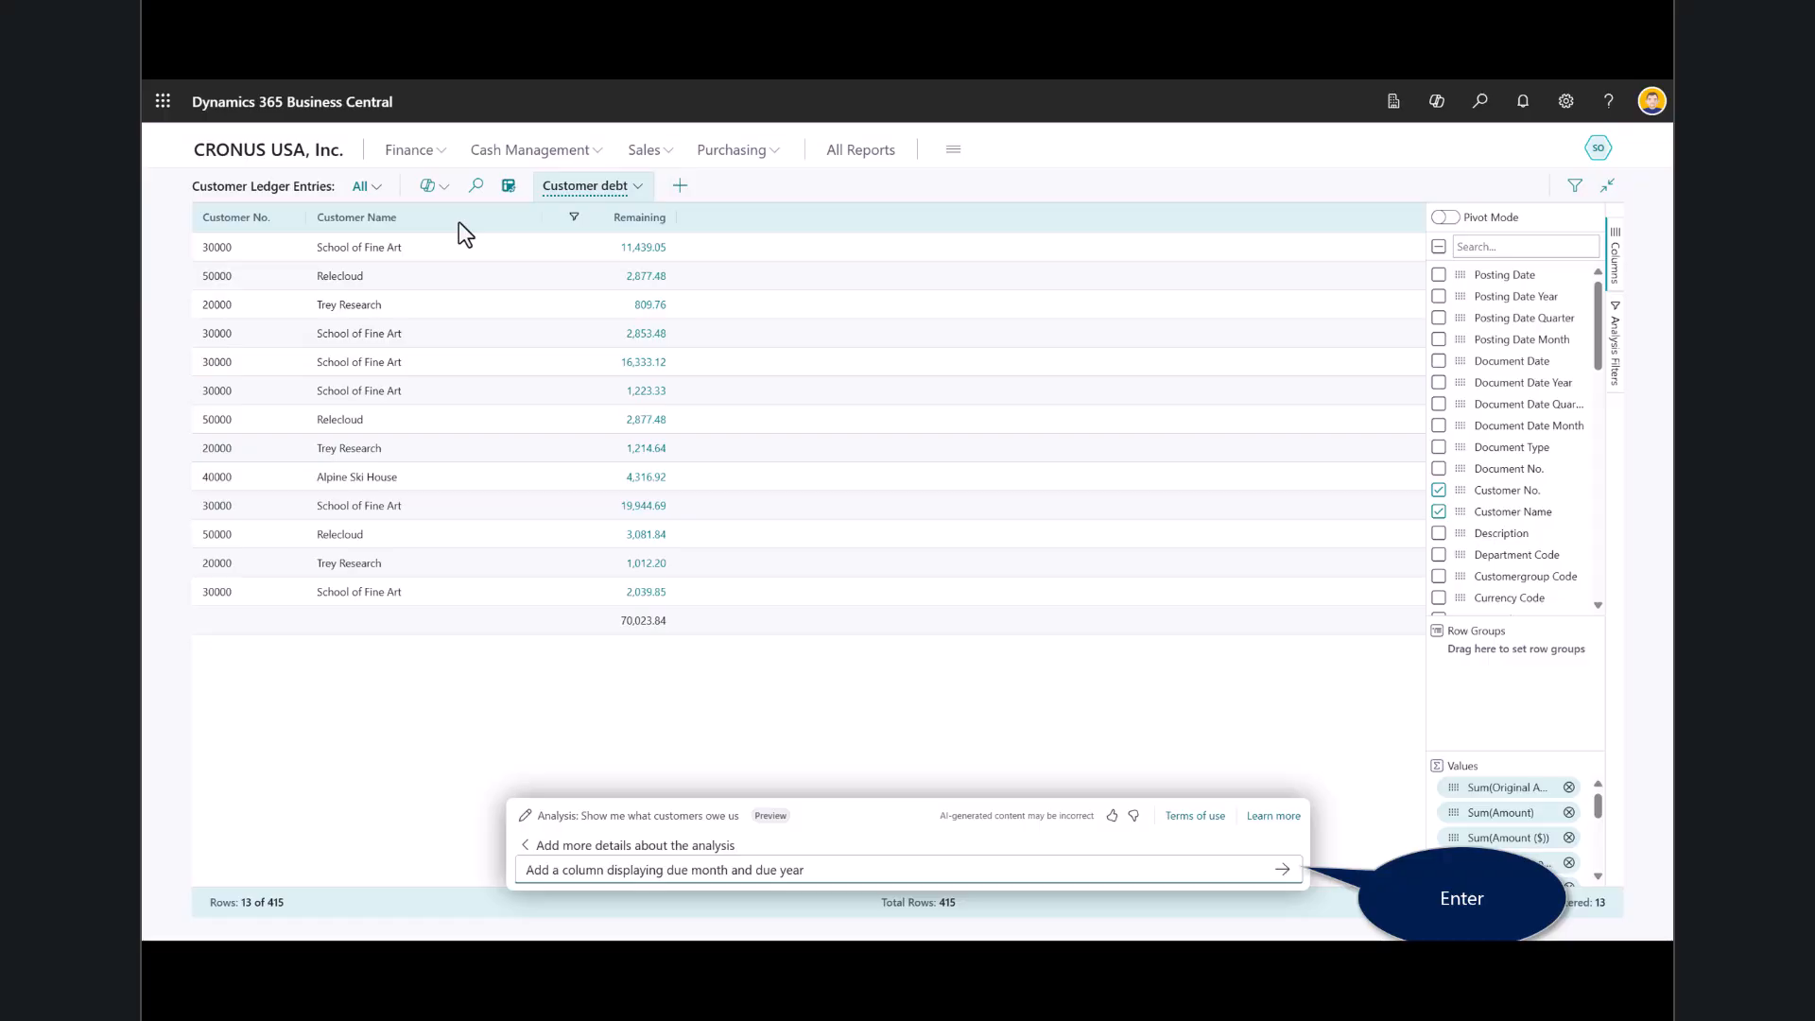
pyautogui.press('Return')
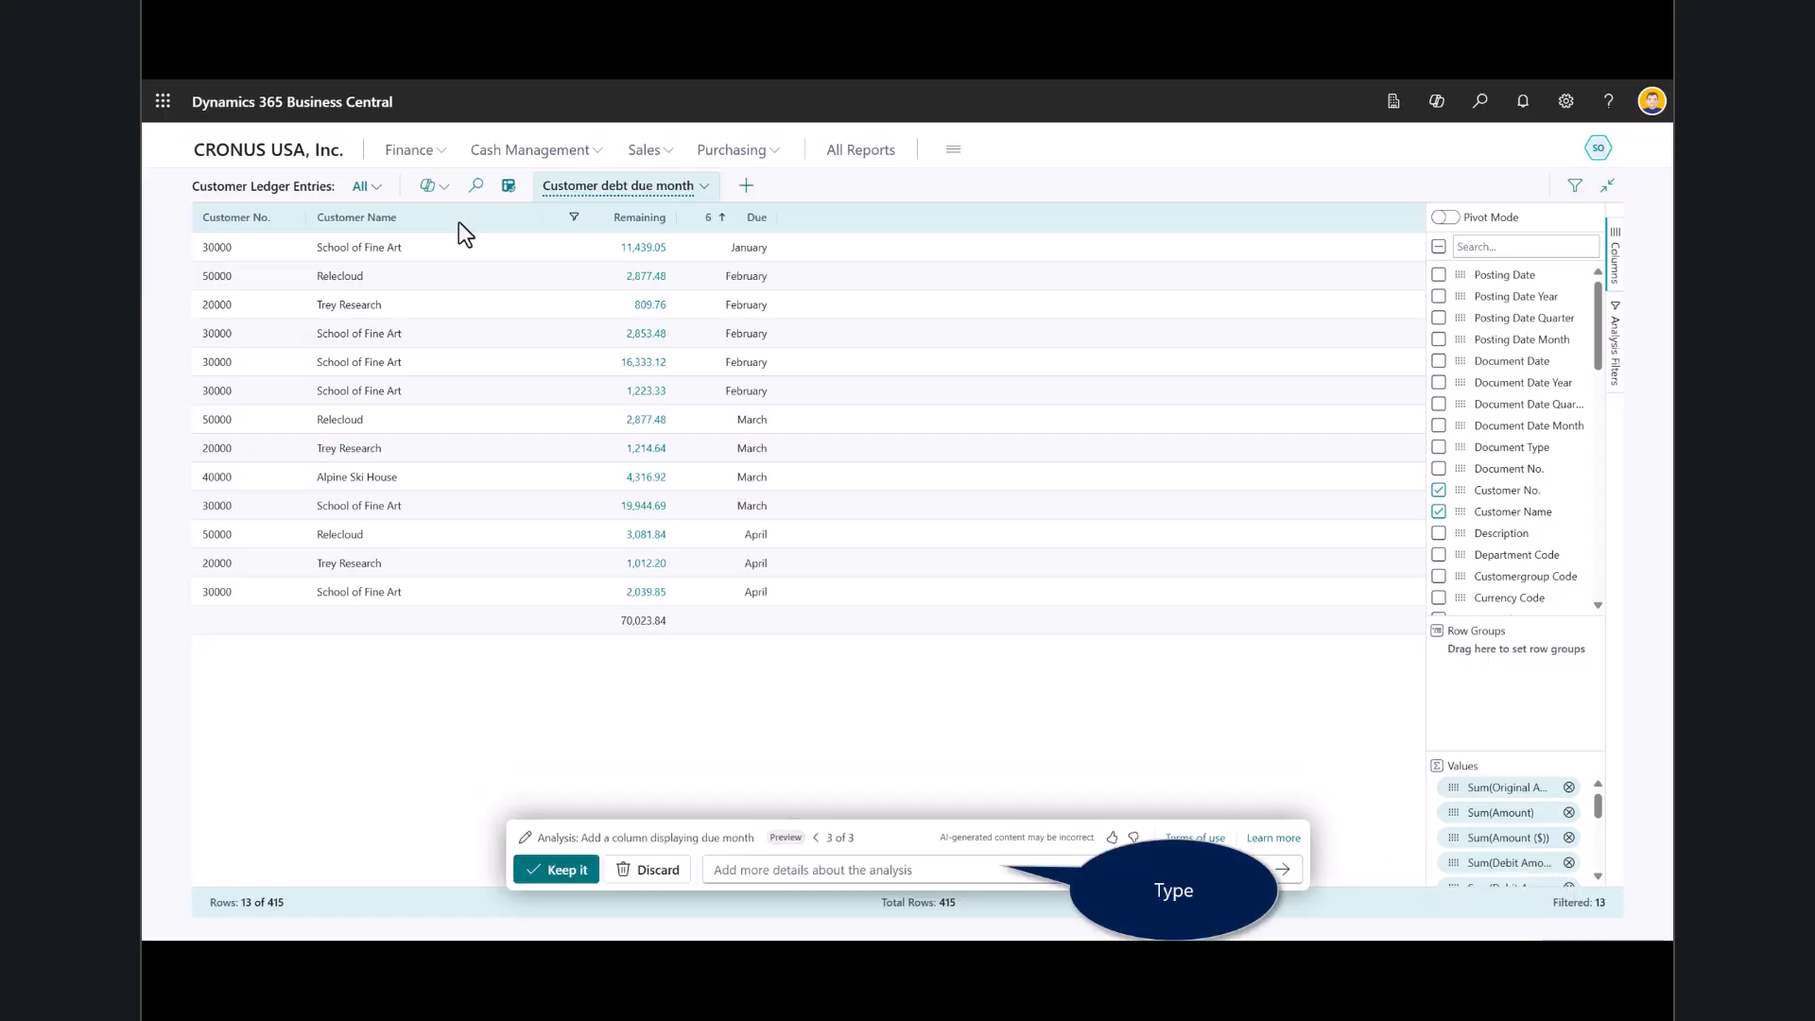
pyautogui.write('Show as a pivot')
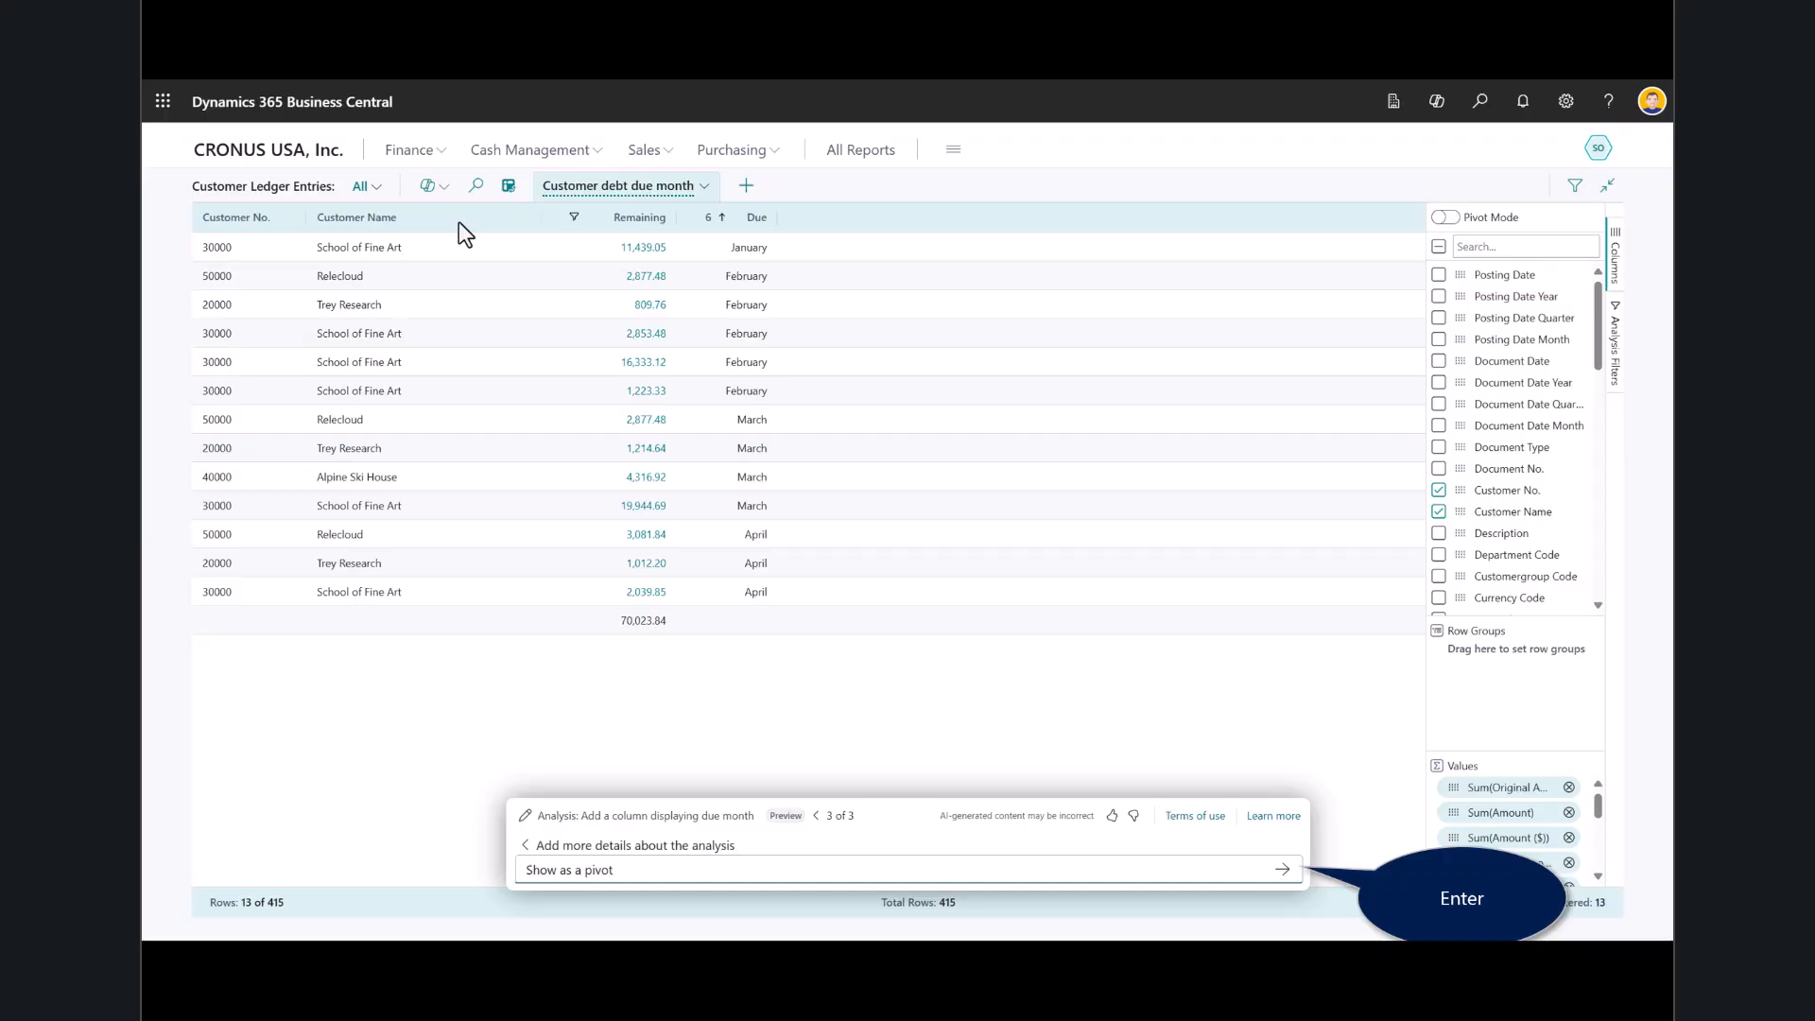
pyautogui.press('Return')
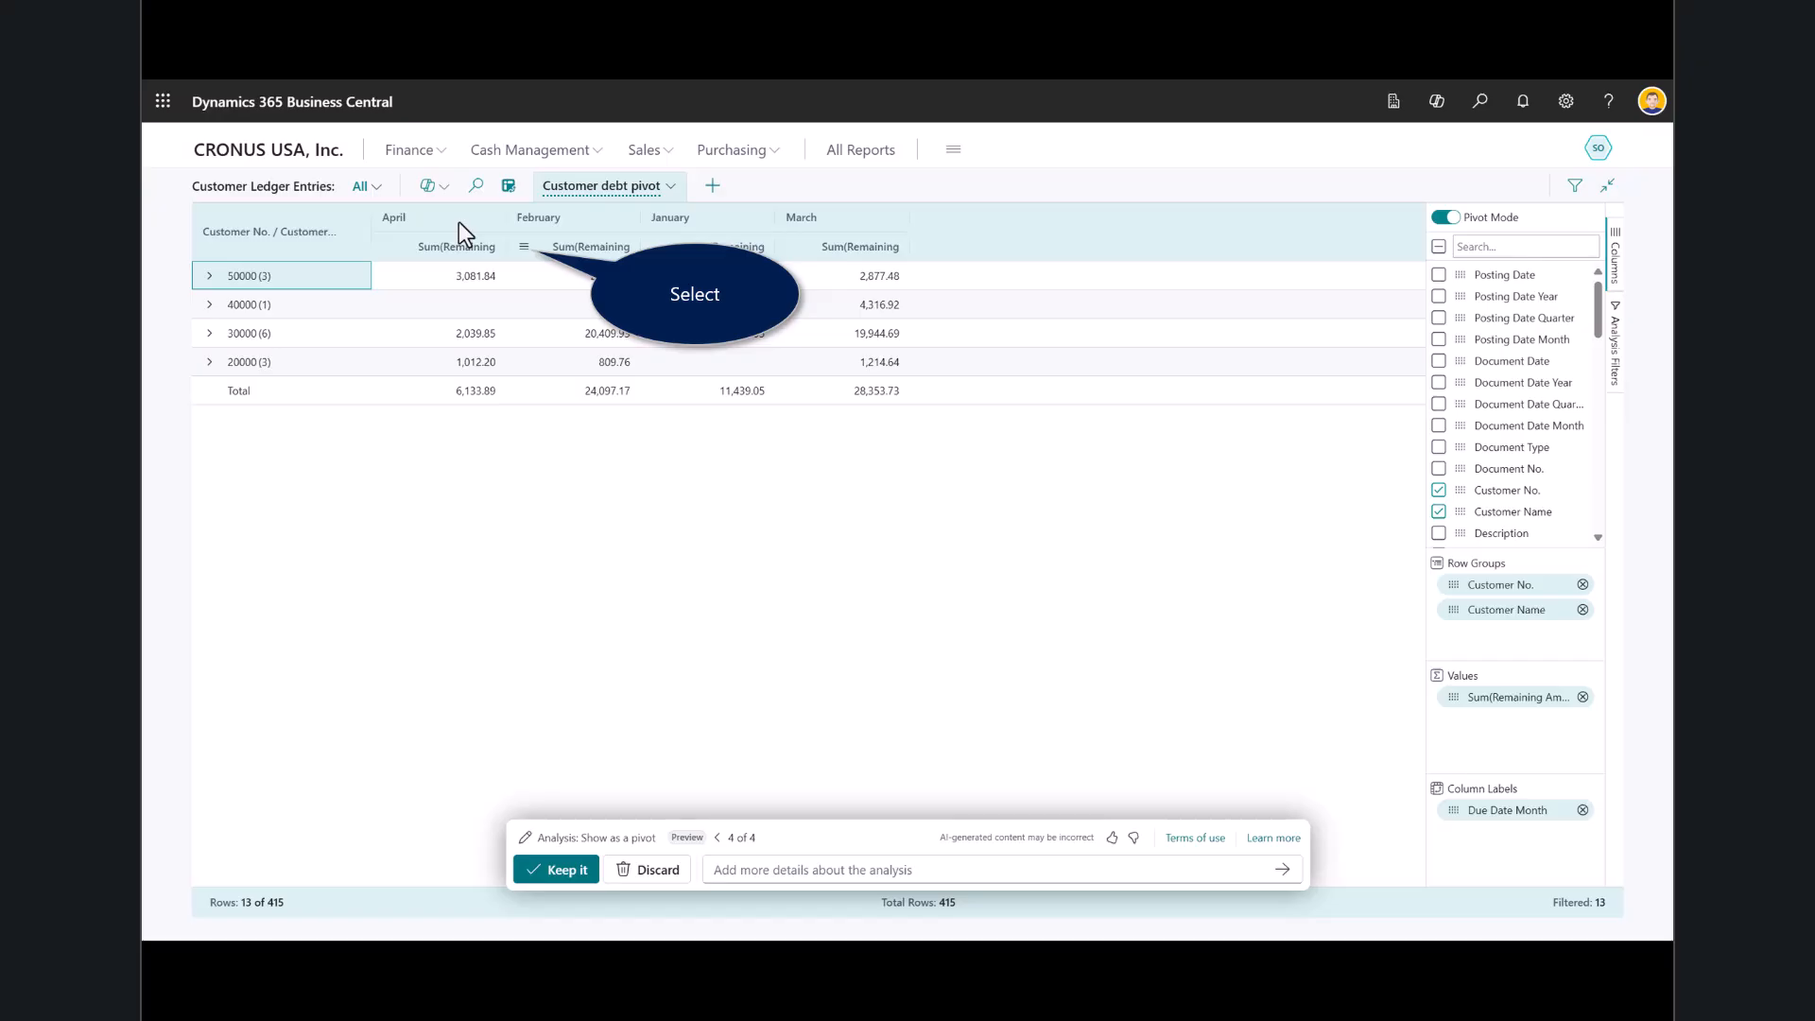
# Sort the pivot by February remaining amounts in descending order and filter that column to values greater than 1000.
pyautogui.click(1443, 217)
pyautogui.click(525, 248)
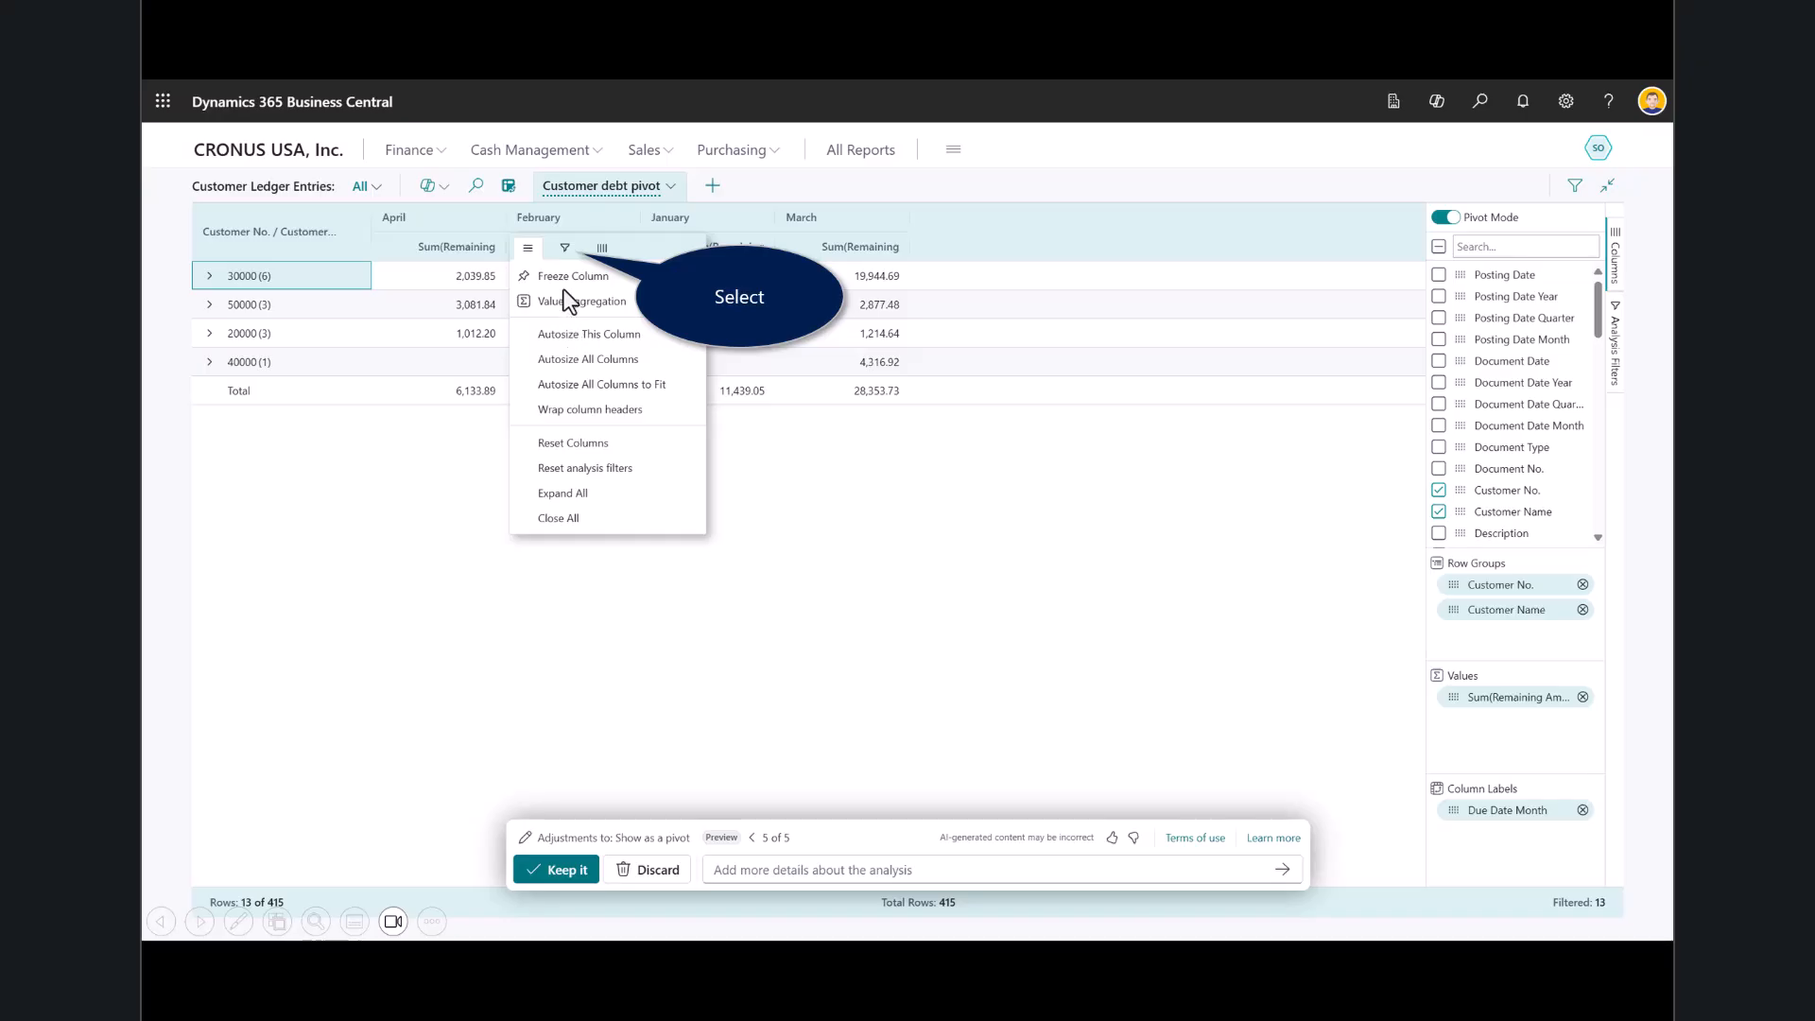
pyautogui.click(565, 249)
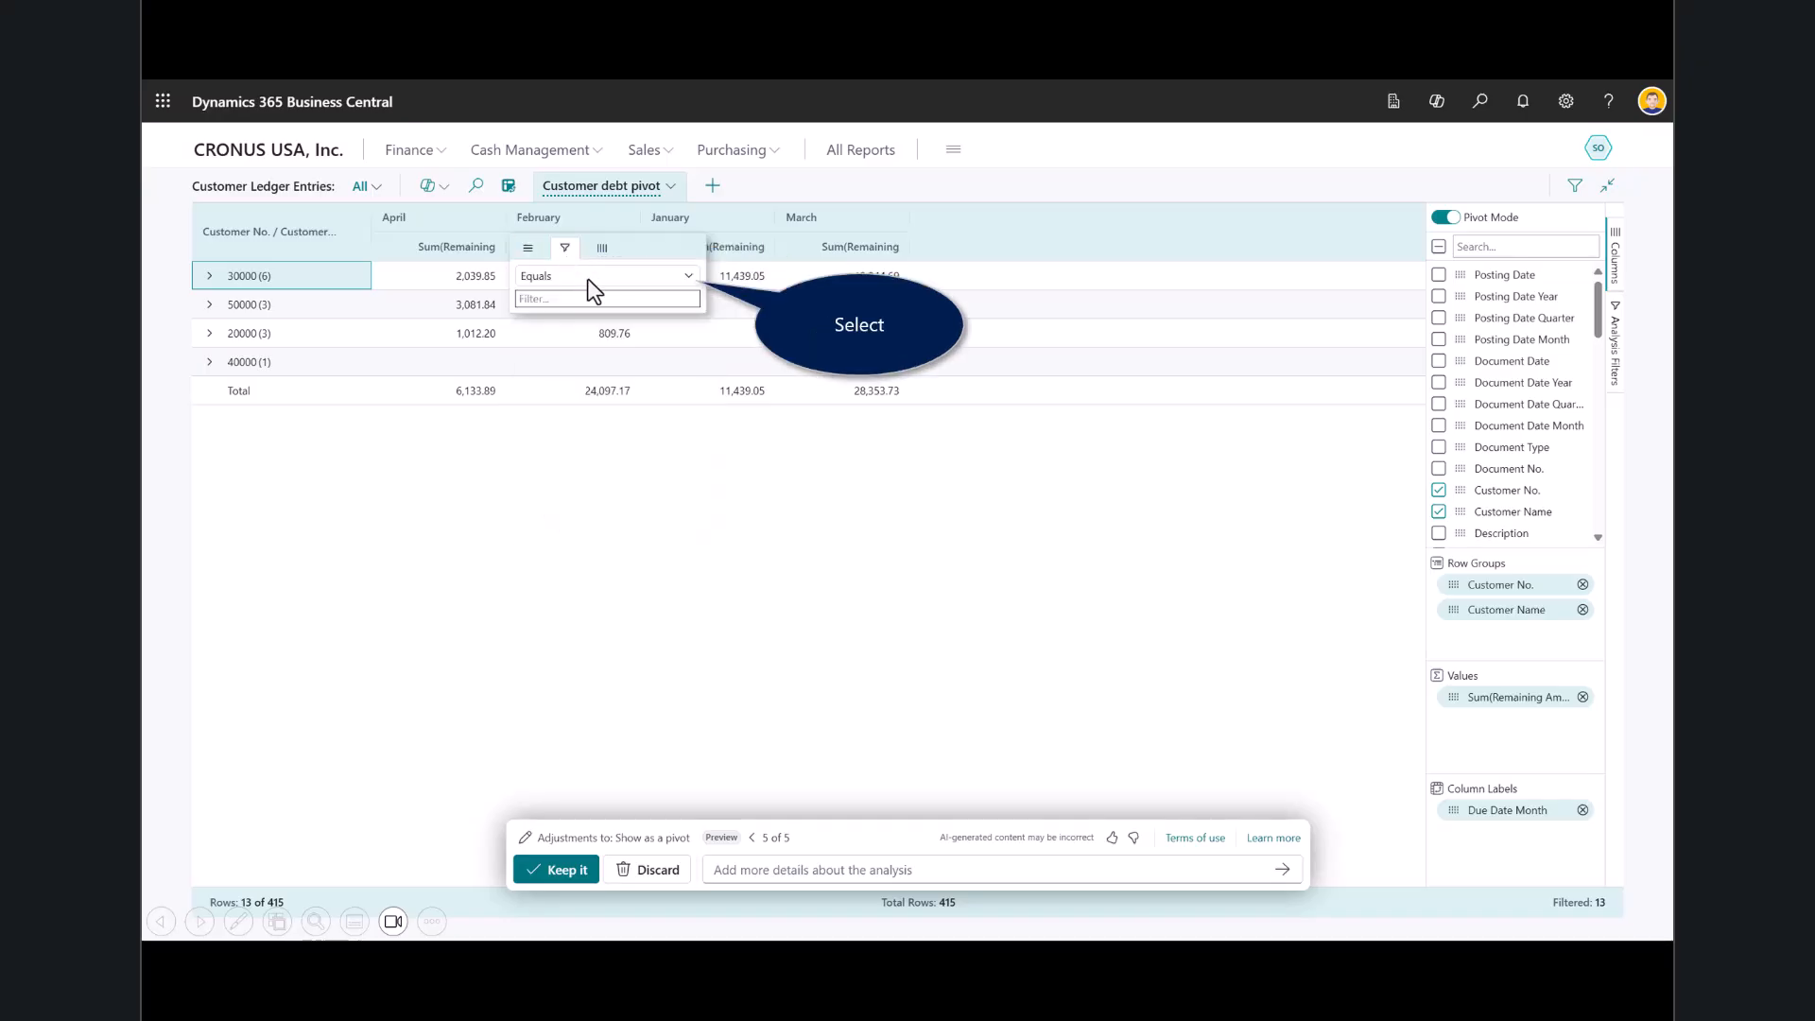
pyautogui.click(689, 276)
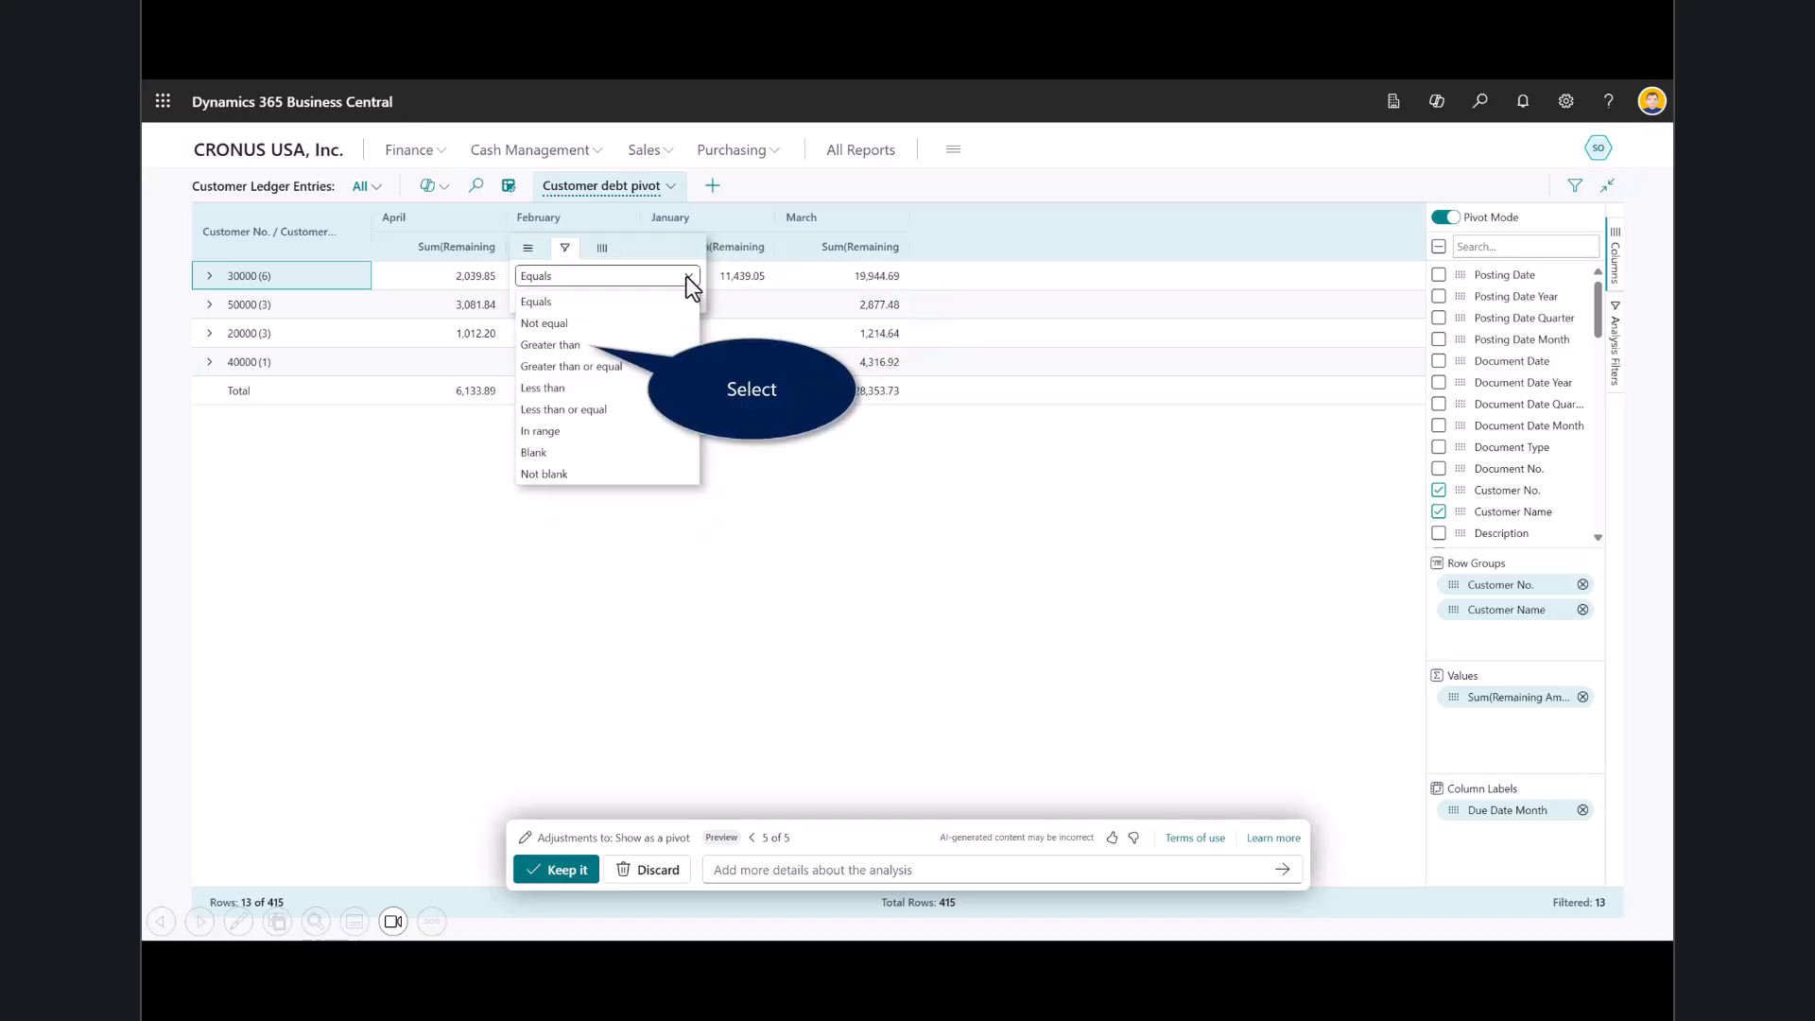
pyautogui.click(541, 344)
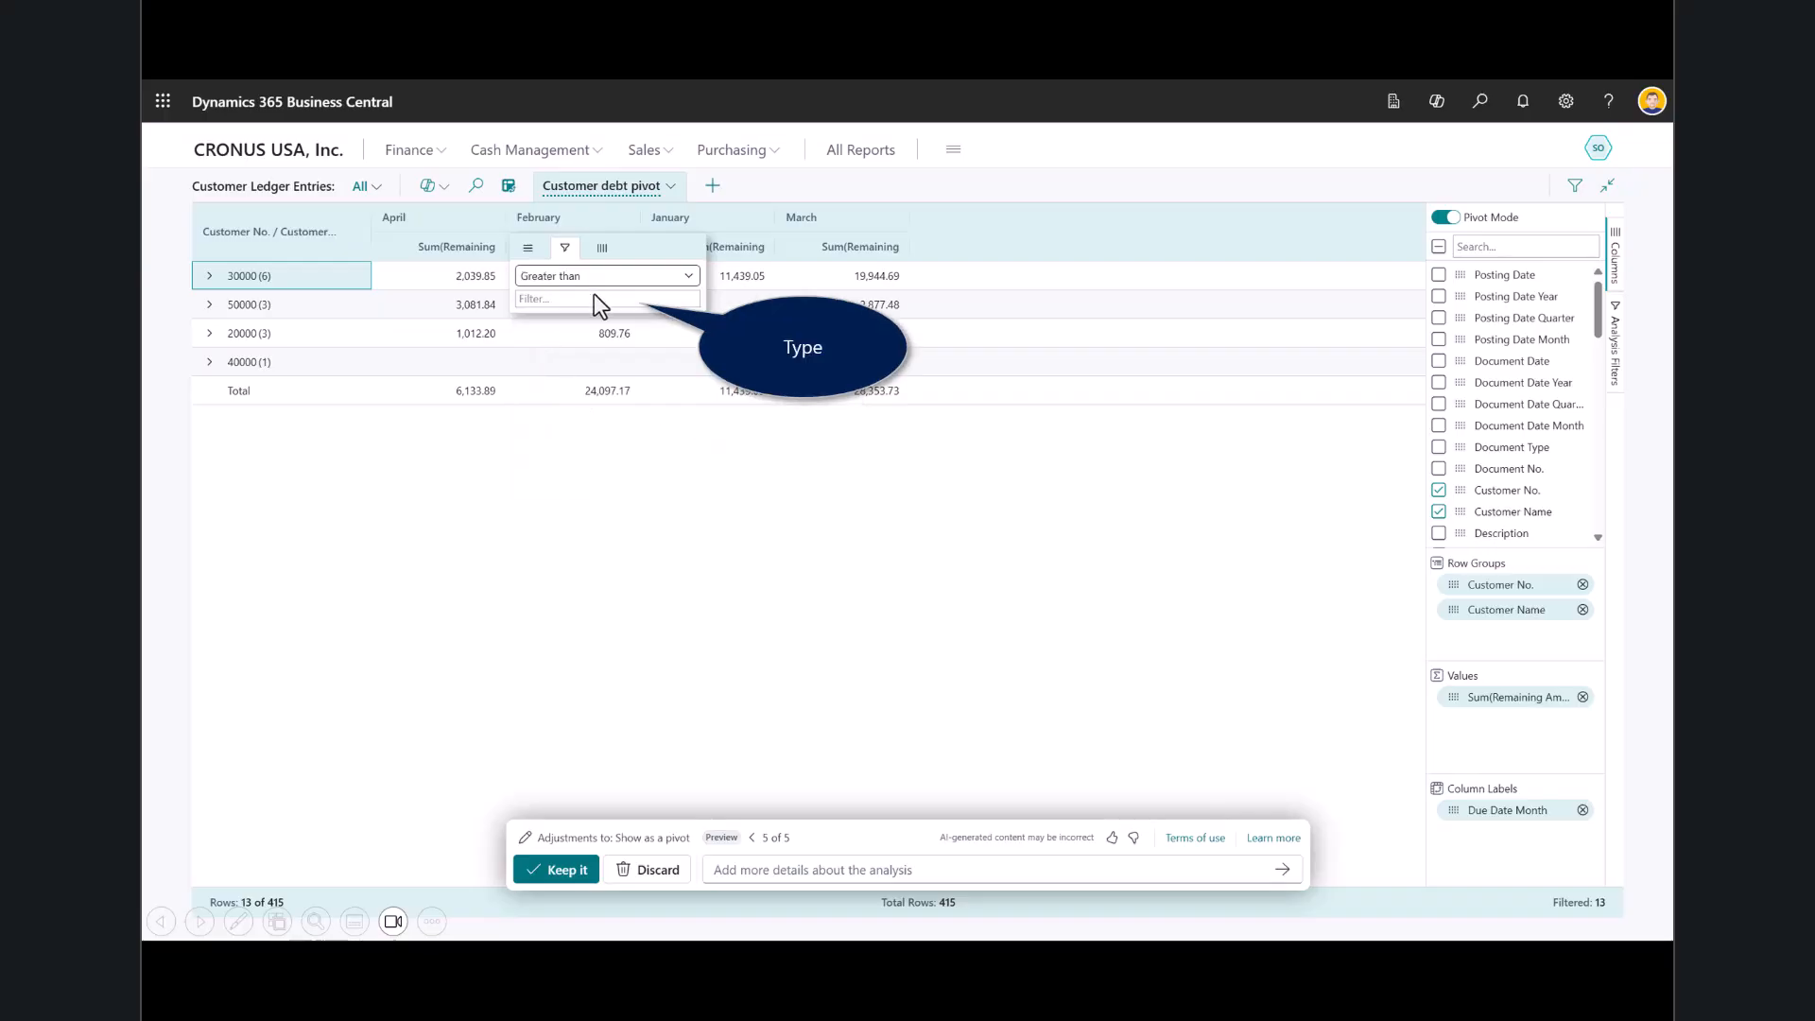
pyautogui.write('1000')
pyautogui.click(565, 366)
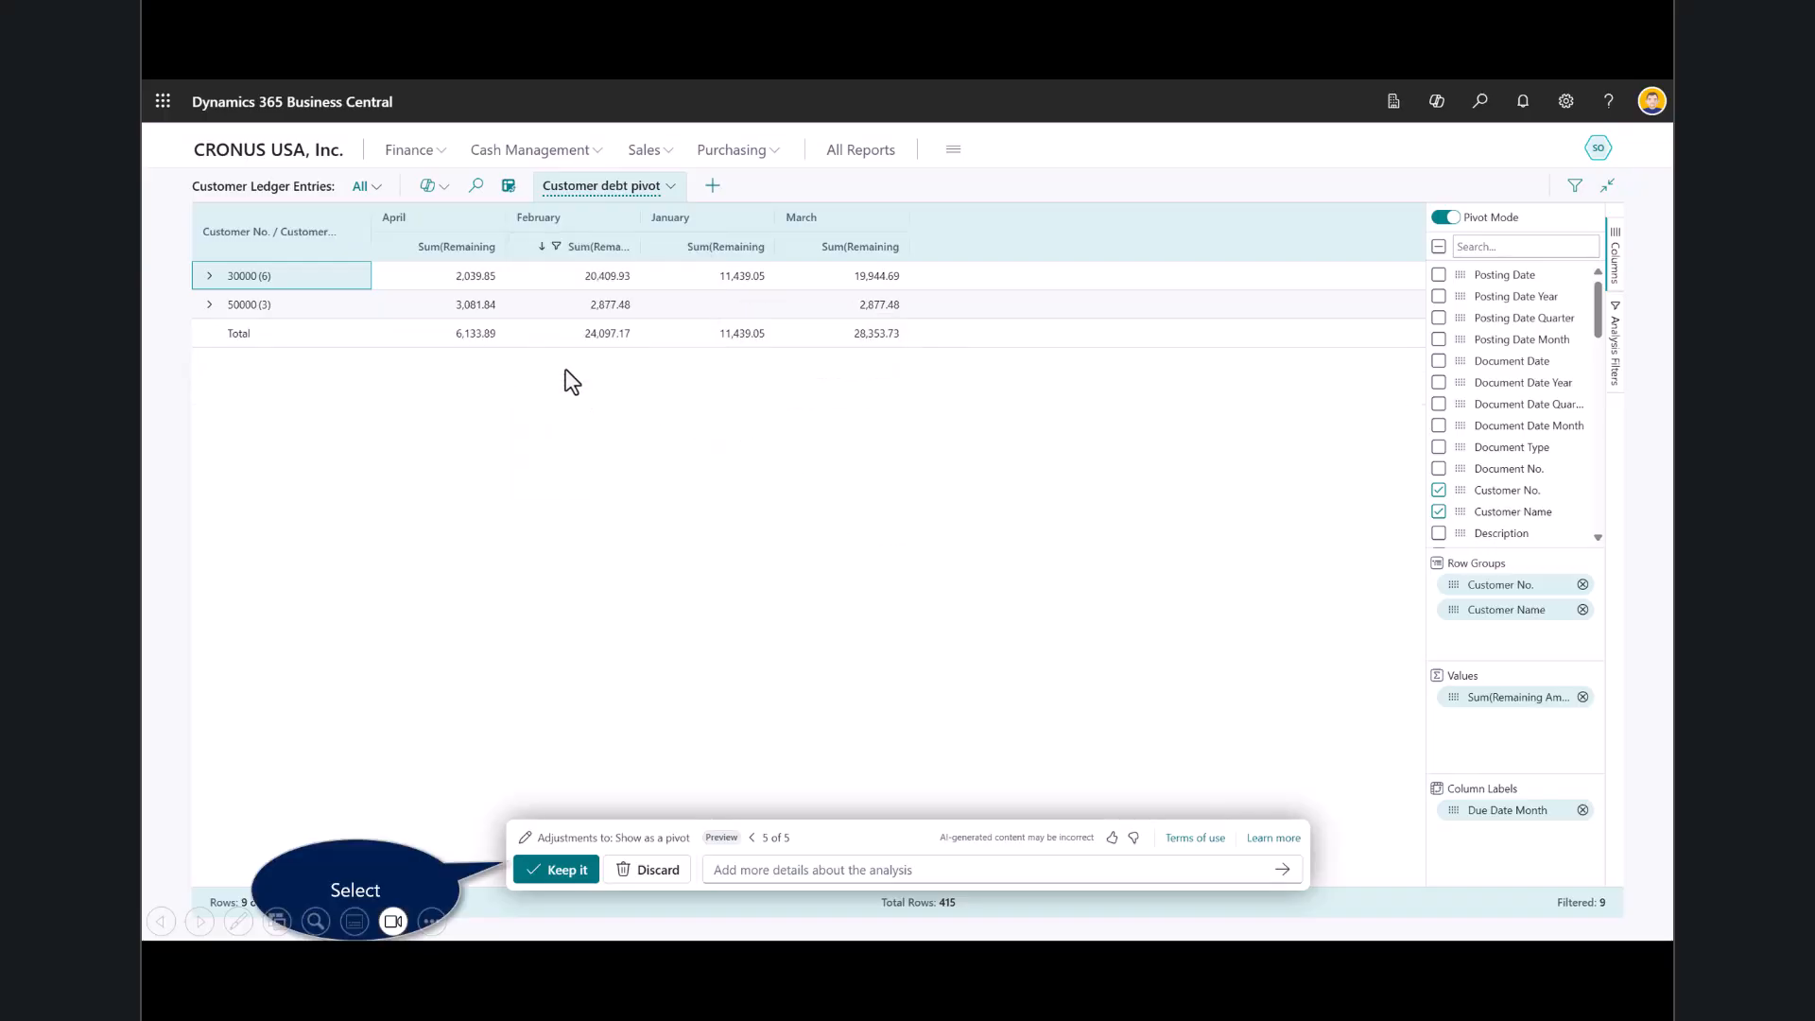
# Keep the customer debt pivot analysis and return to the CRONUS USA, Inc. home page.
pyautogui.click(550, 486)
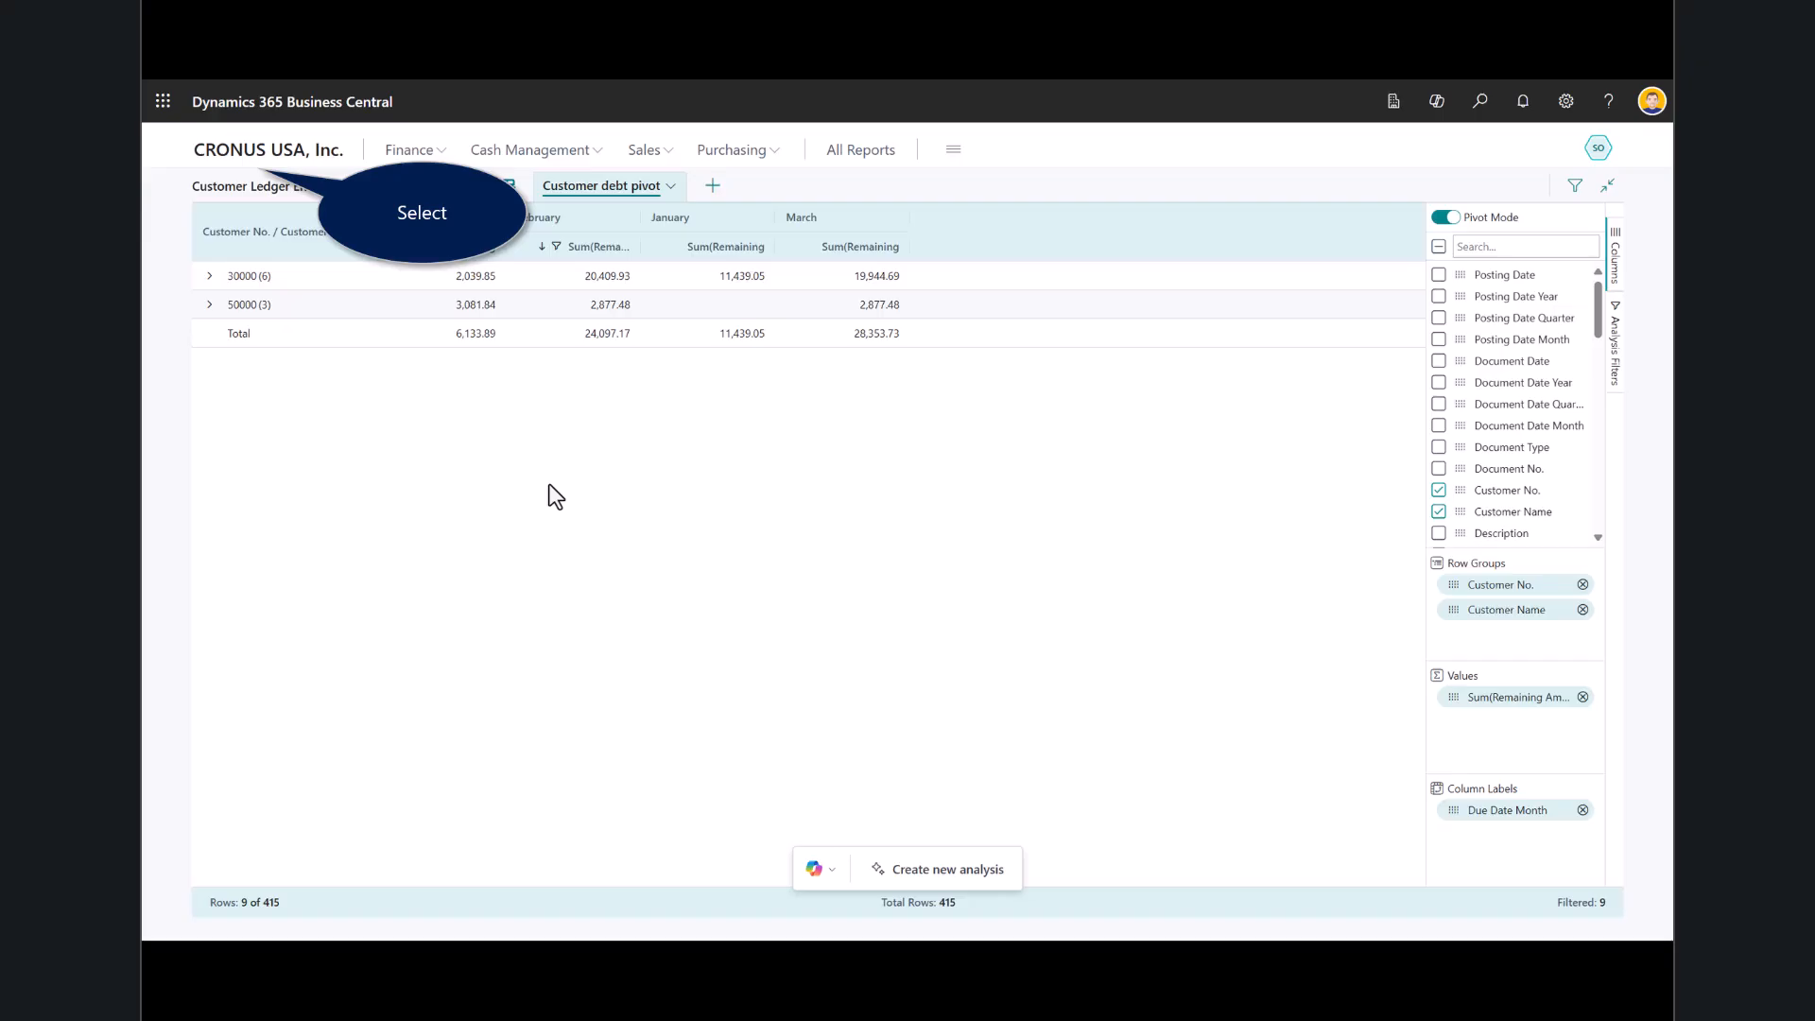
pyautogui.click(555, 496)
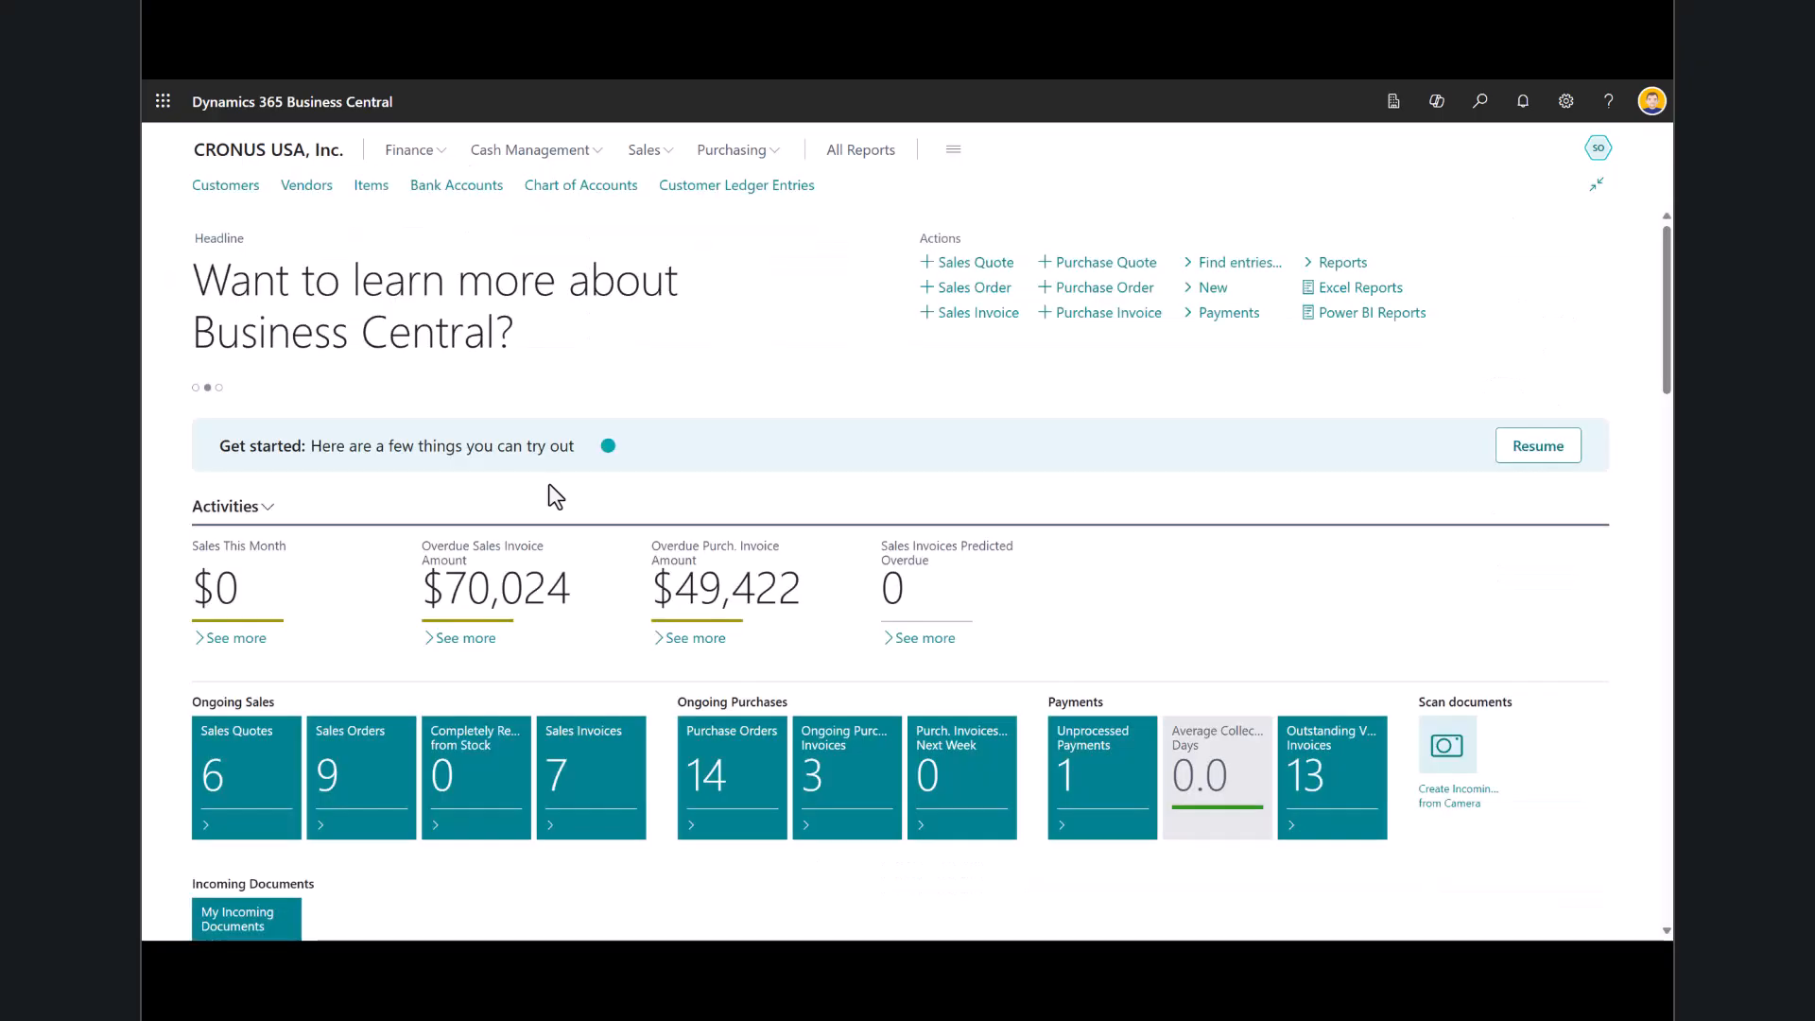
pyautogui.click(550, 487)
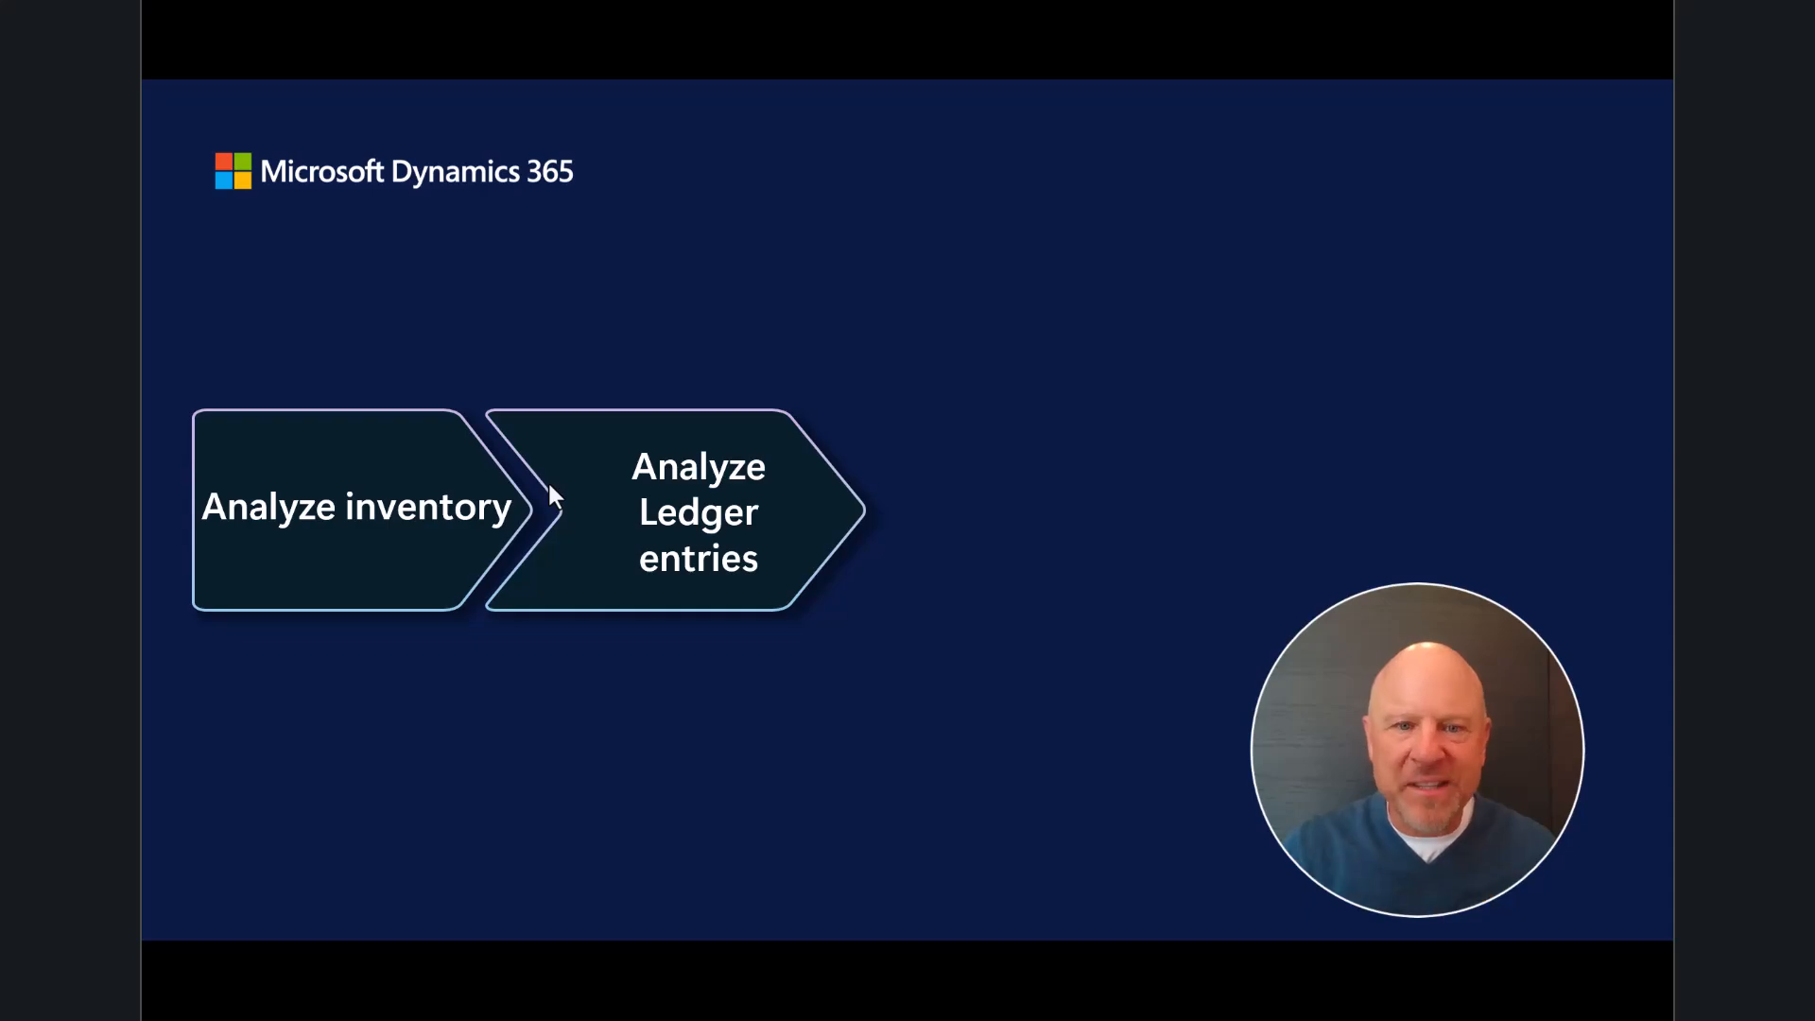